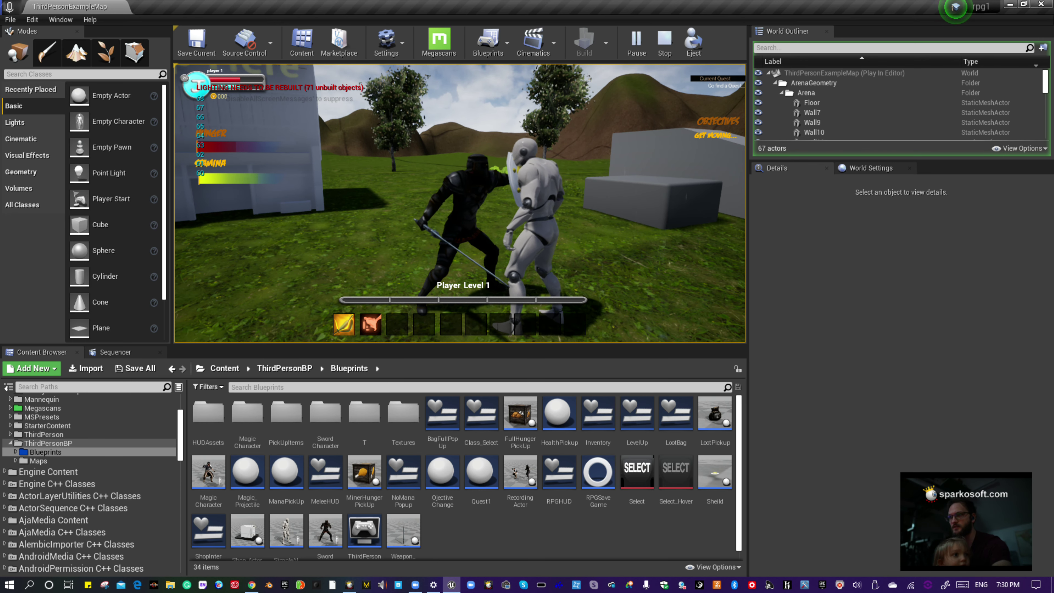
Move the sword character among the enemies and end the running play session.
key(w)
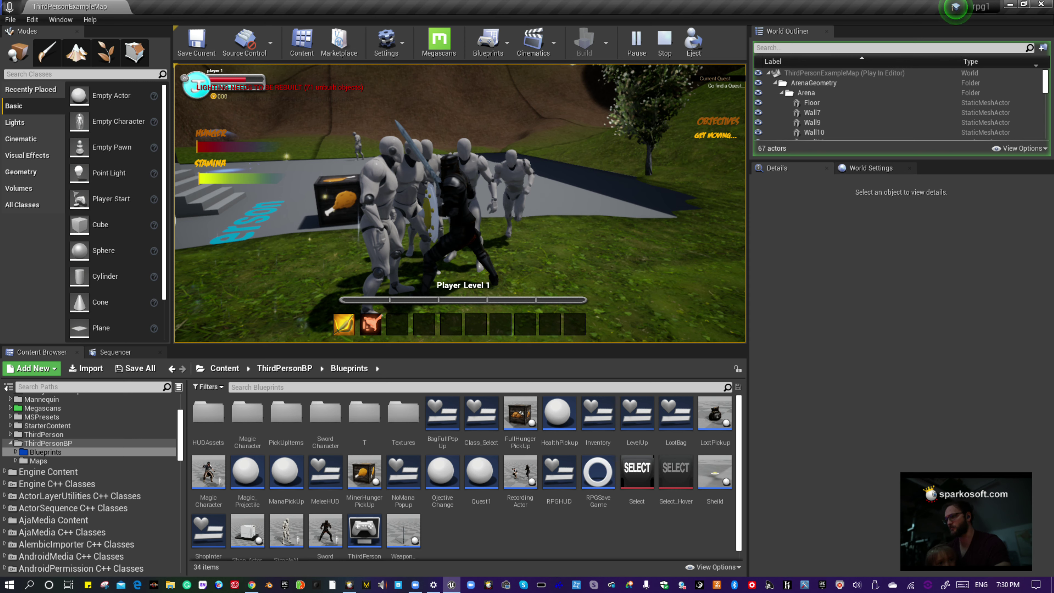
key(Escape)
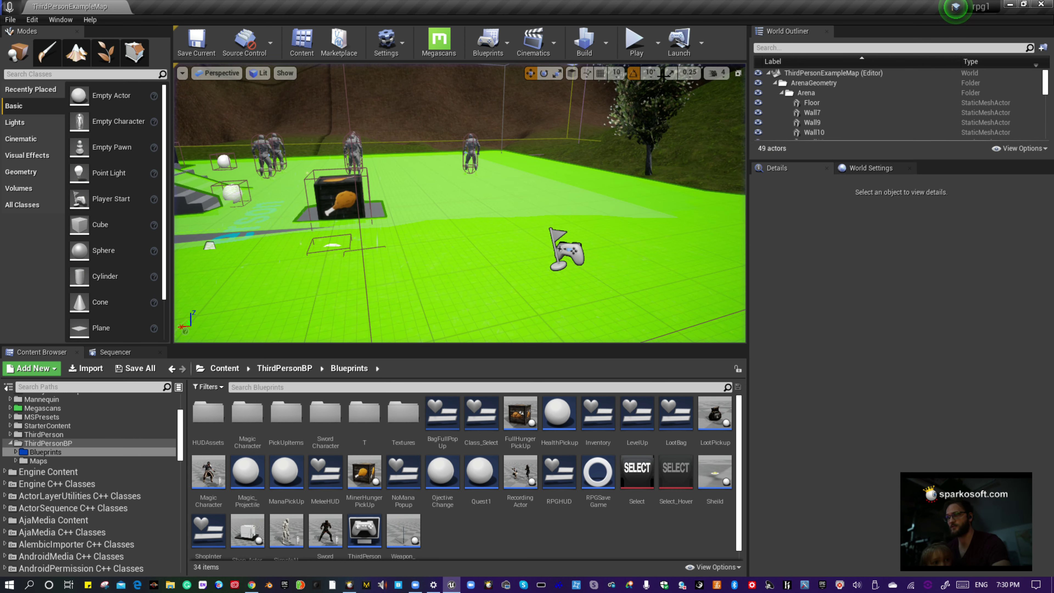
Play the level as the Swords Man and run past the store trigger toward the food crates.
key(alt+p)
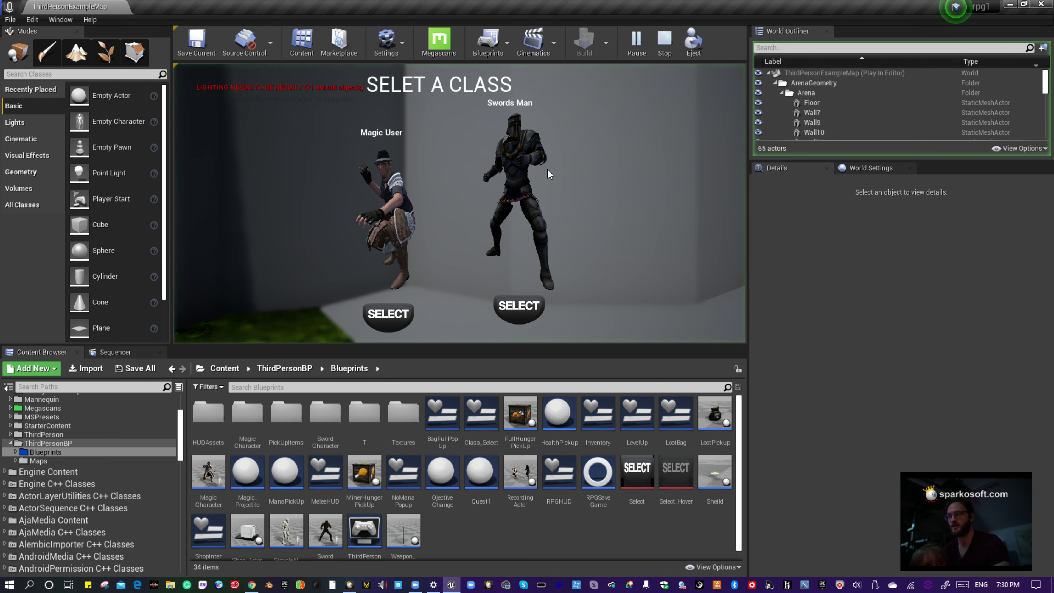
click(519, 306)
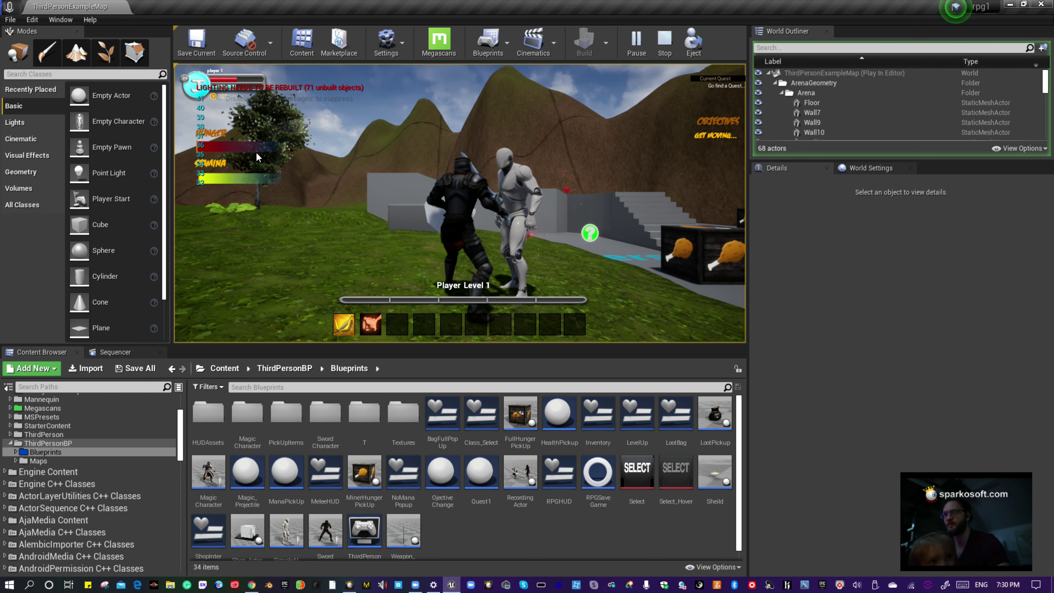
key(w)
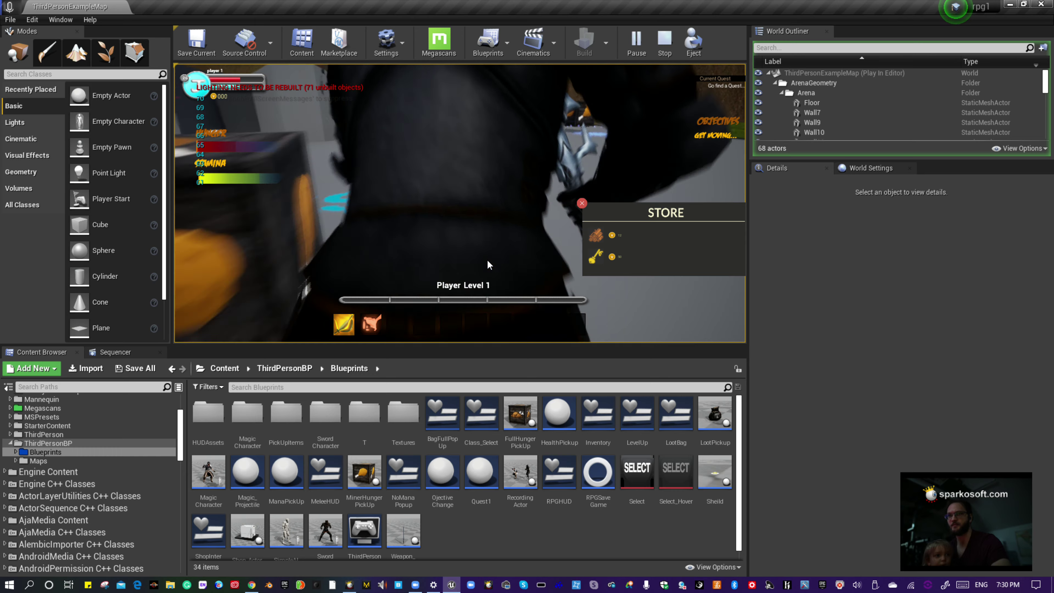
key(w)
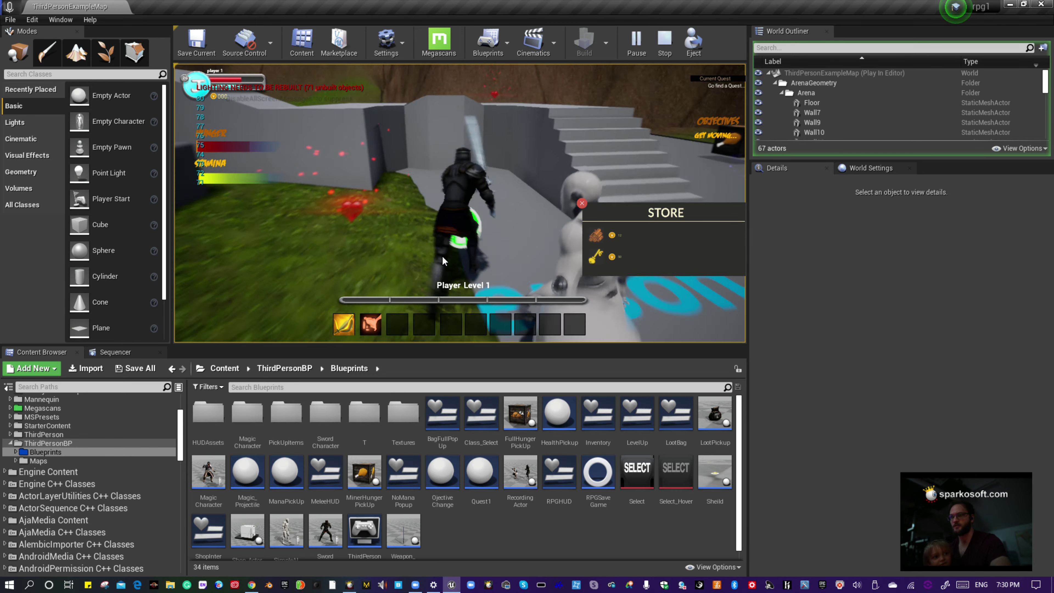
key(d)
key(w)
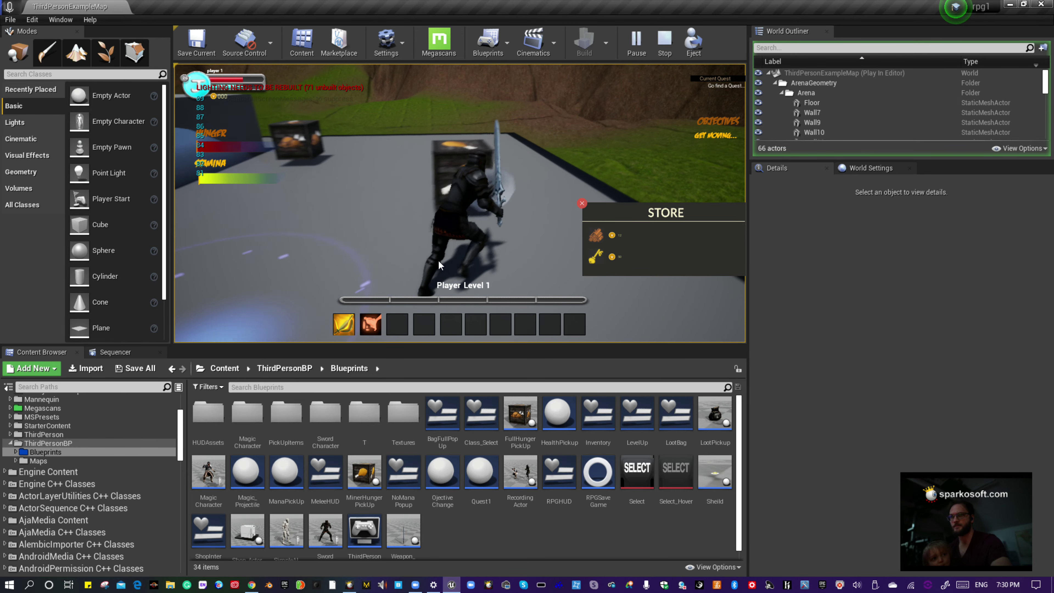
key(a)
key(w)
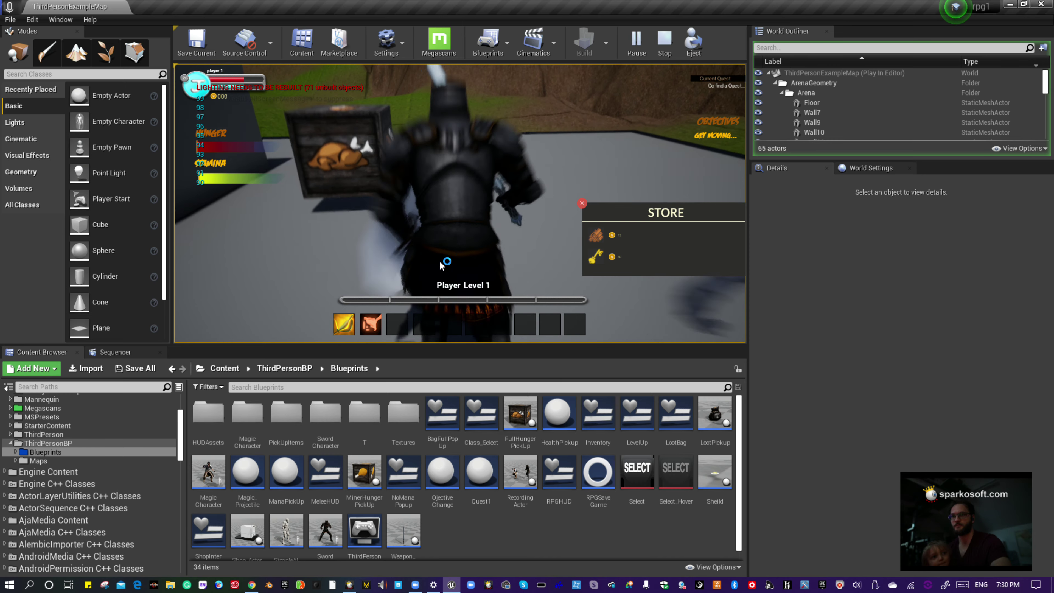
Lead the chasing enemies away from the crates and across the grass as the Swords Man, and end the play session.
key(s)
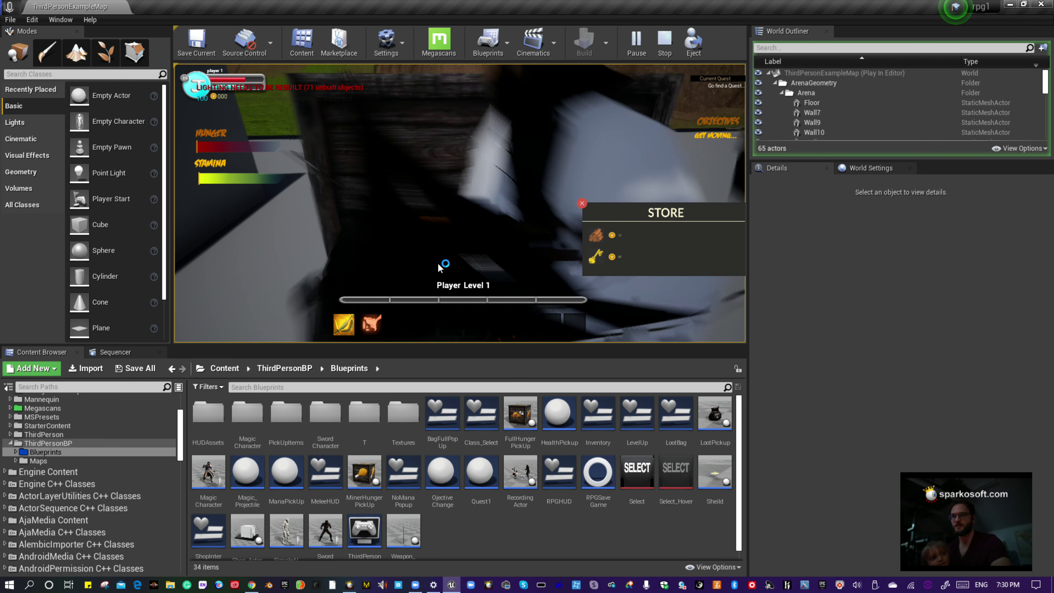
key(s)
key(d)
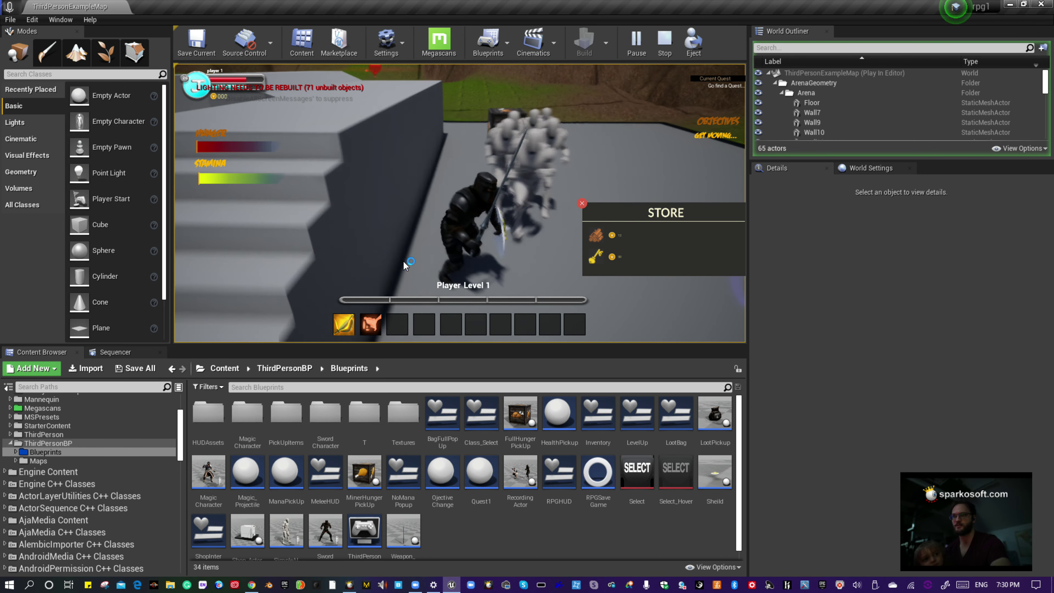
key(s)
key(d)
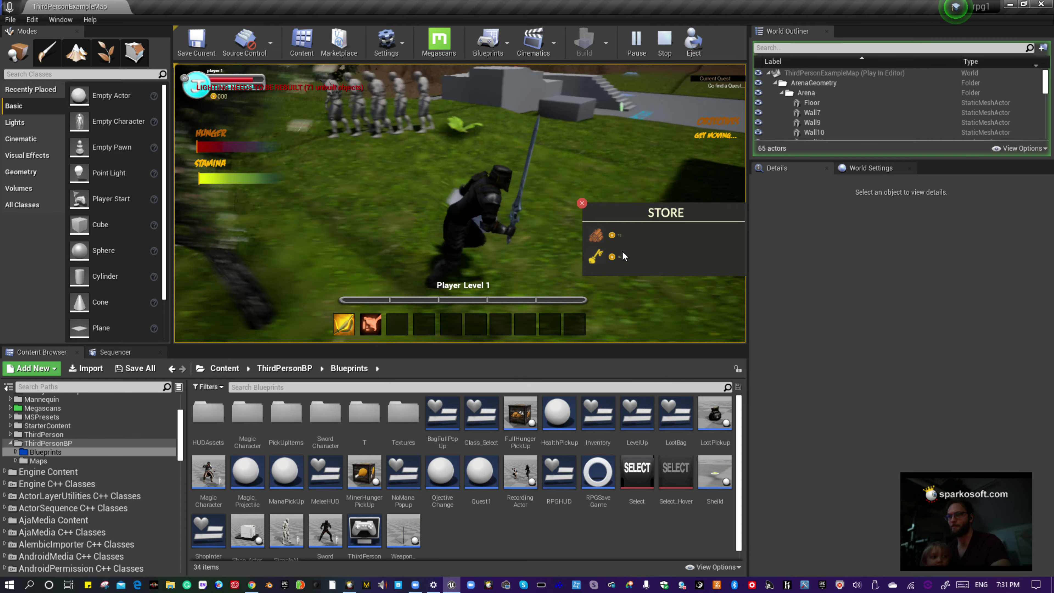
key(w)
key(d)
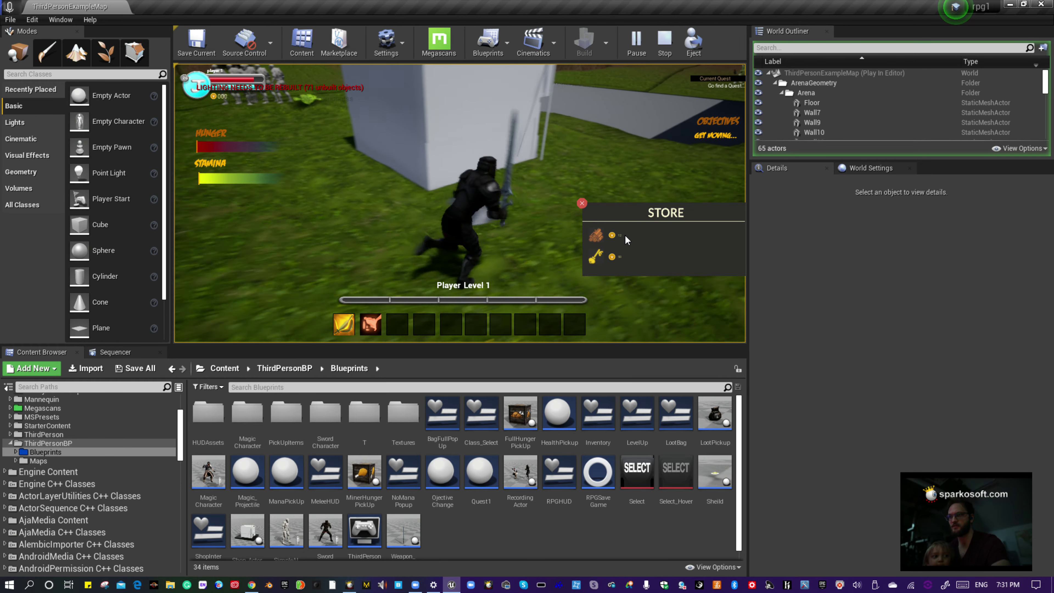
key(s)
drag(562, 215, 437, 138)
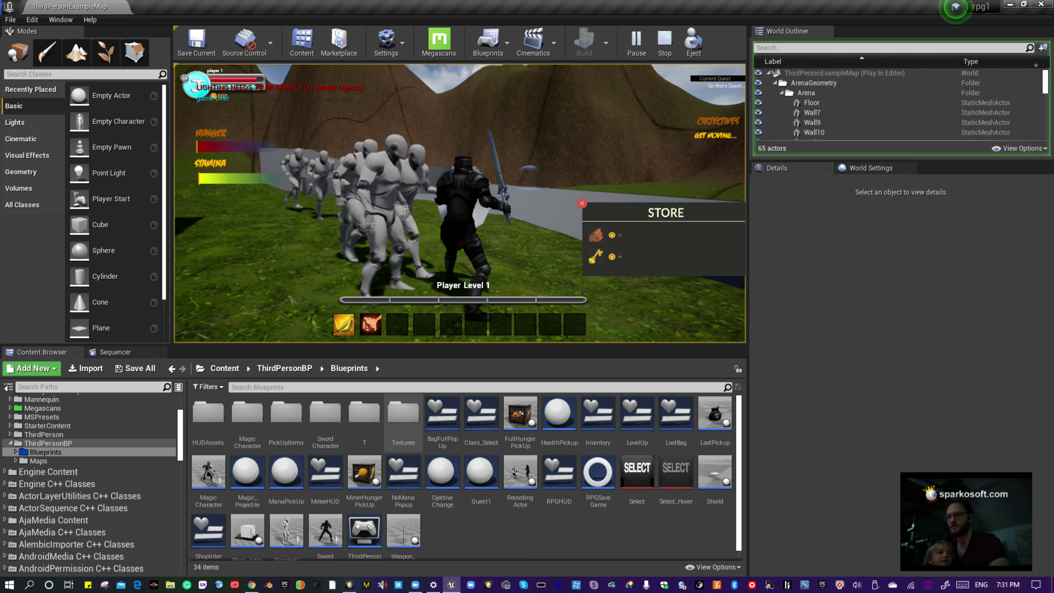
key(Escape)
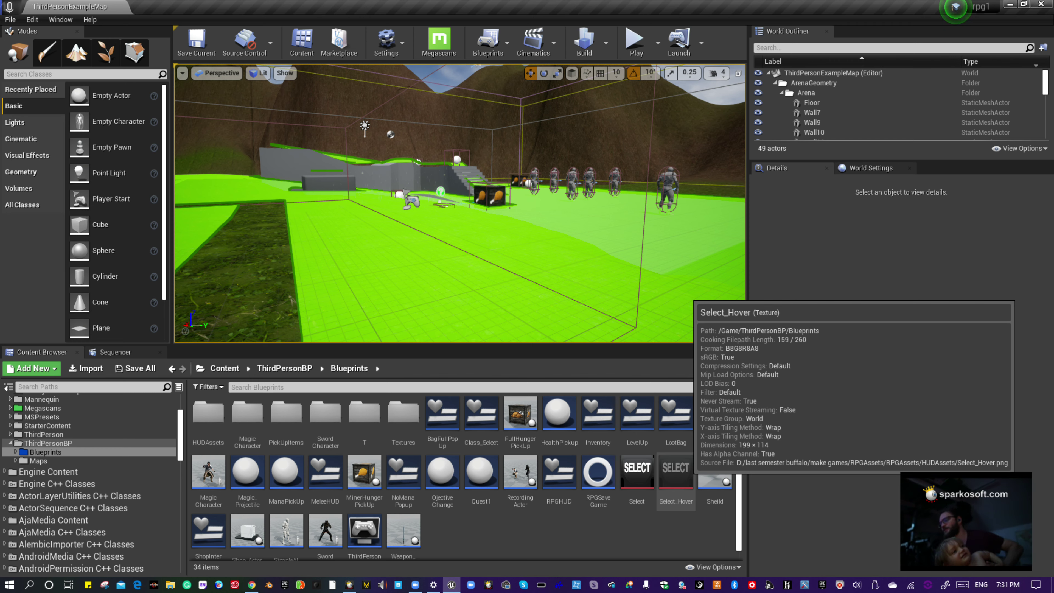
Select the enemy standing apart from the group and inspect it and its neighbours in the level.
right_drag(473, 202, 589, 270)
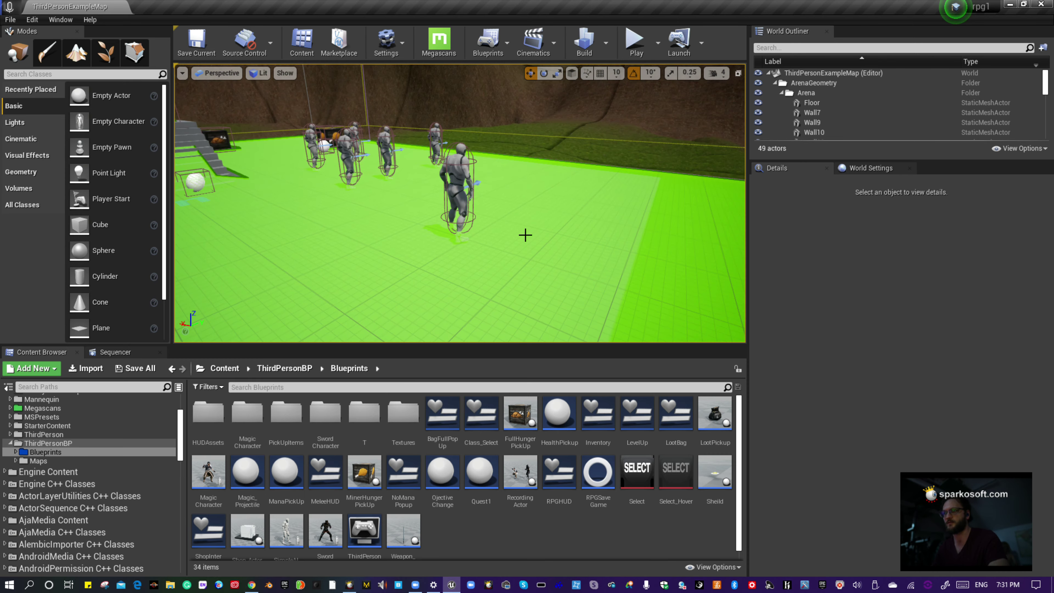
click(470, 182)
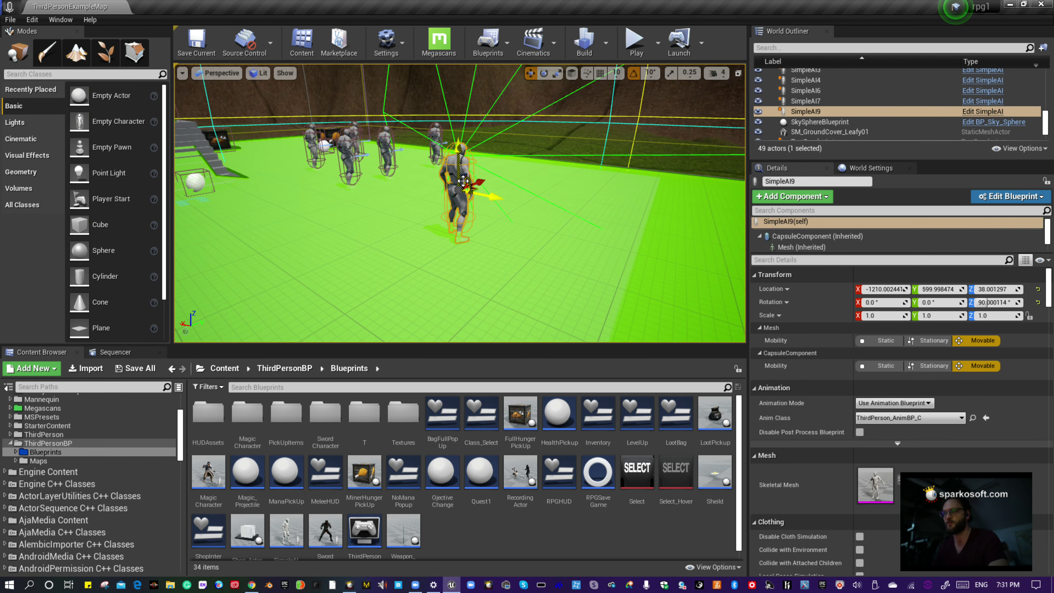
right_drag(470, 189, 390, 191)
key(f)
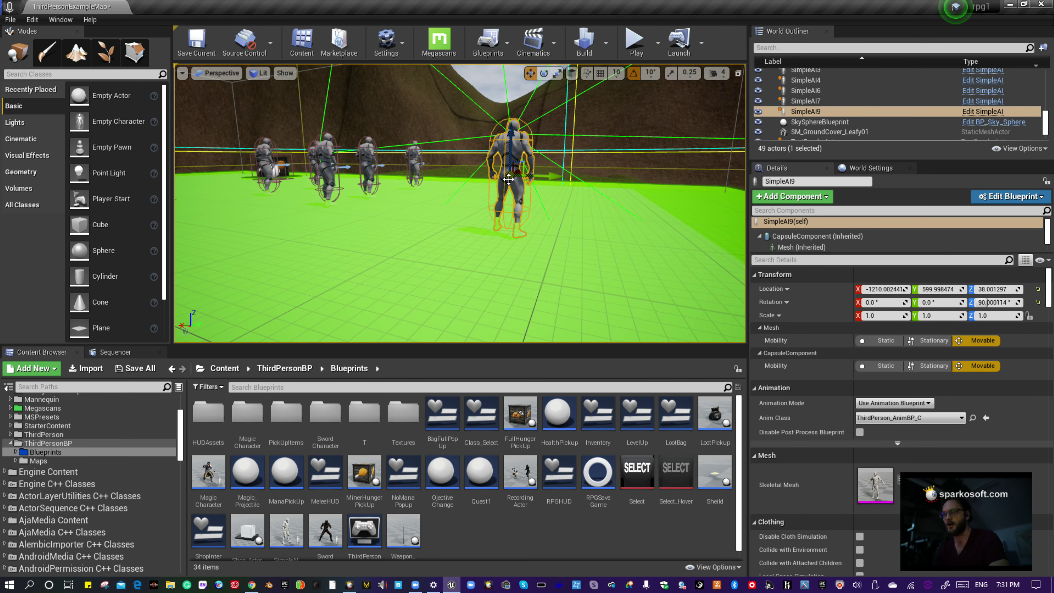
click(327, 161)
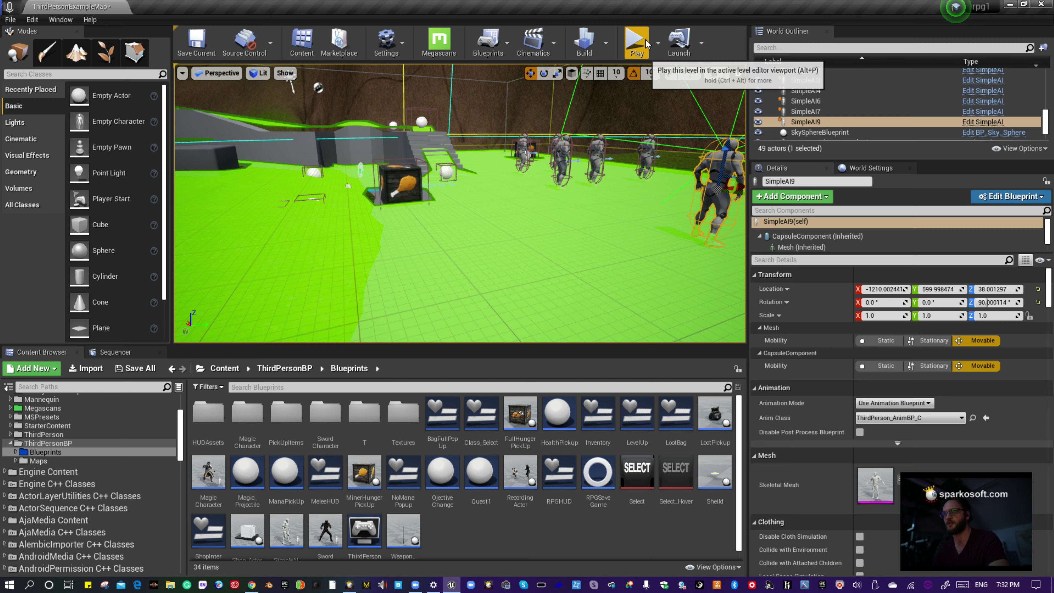
Start a new play test as the Swords Man and run the character into the arena near the stairs.
click(635, 42)
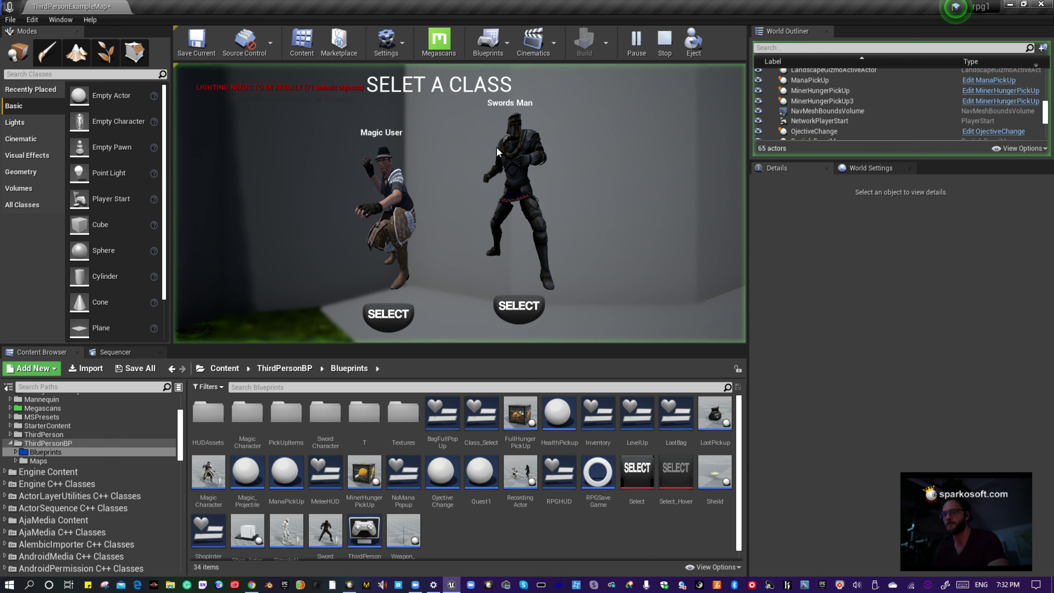
click(523, 320)
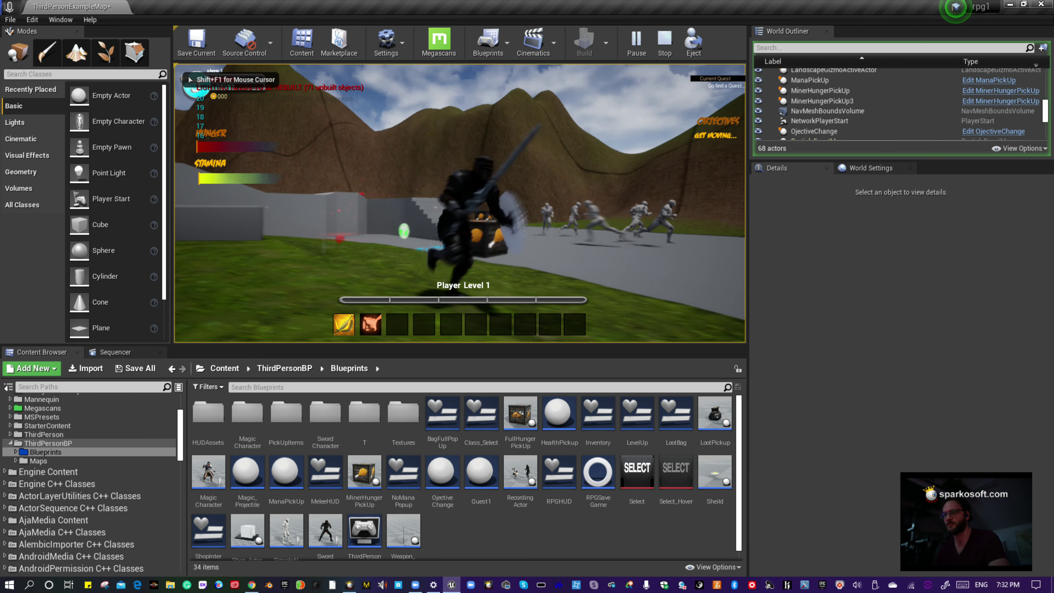
key(w)
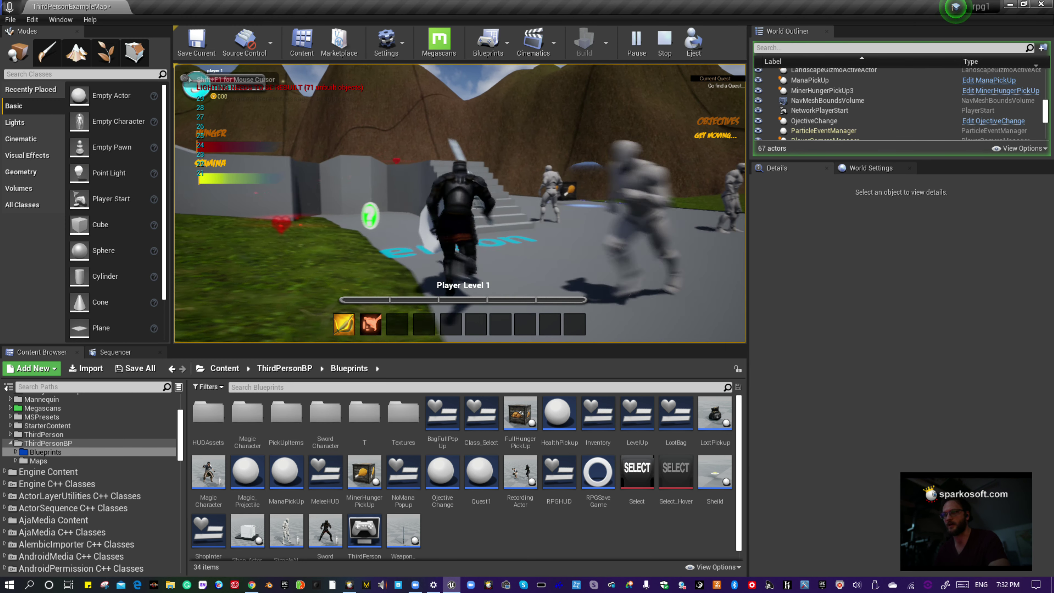
key(w)
key(space)
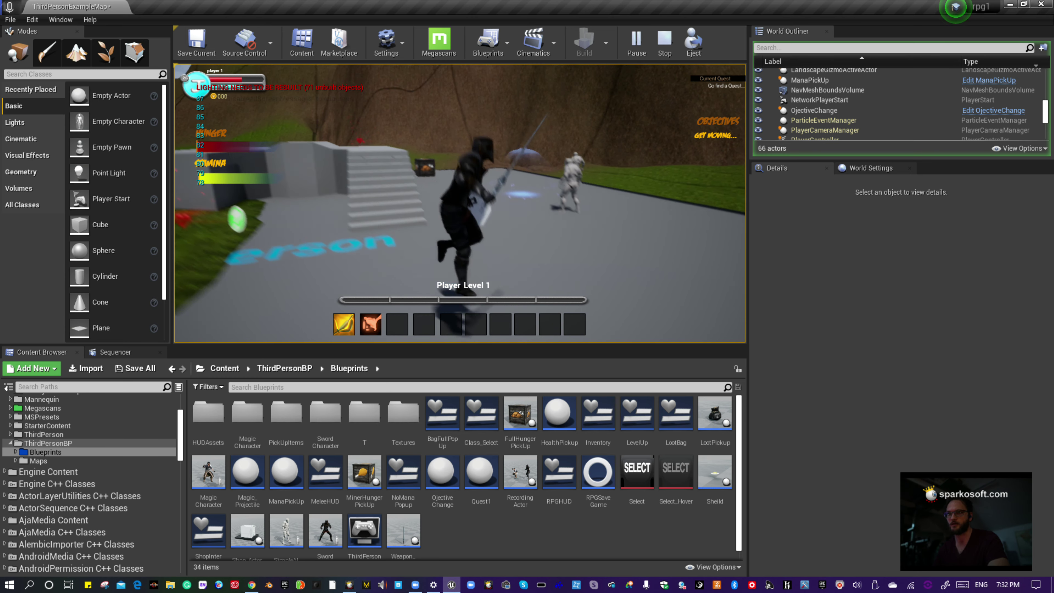
Test jumping and the first sword ability against the enemies in the arena, and end the play session.
key(space)
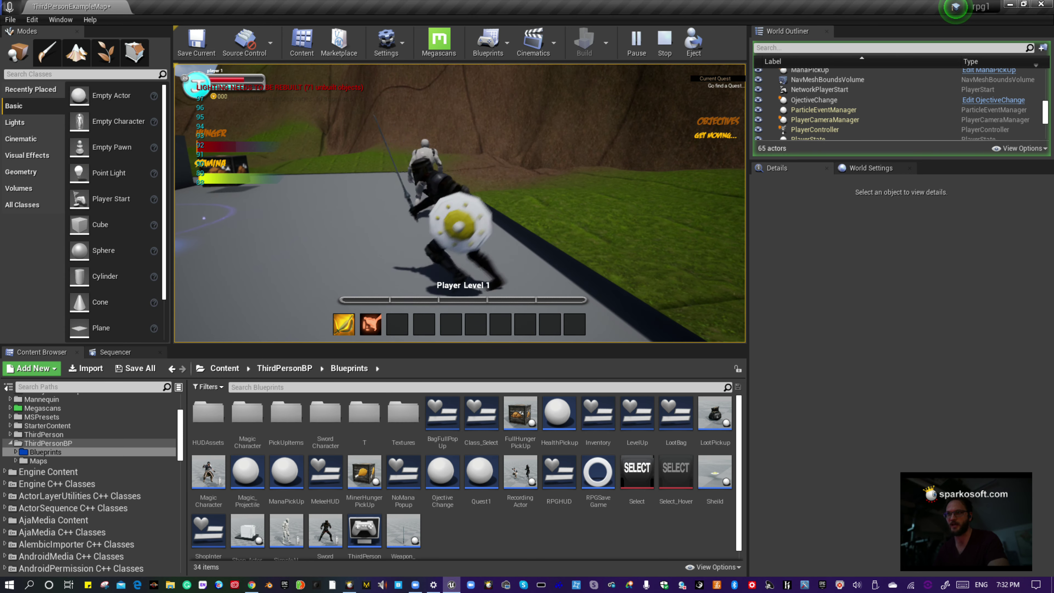
key(space)
key(w)
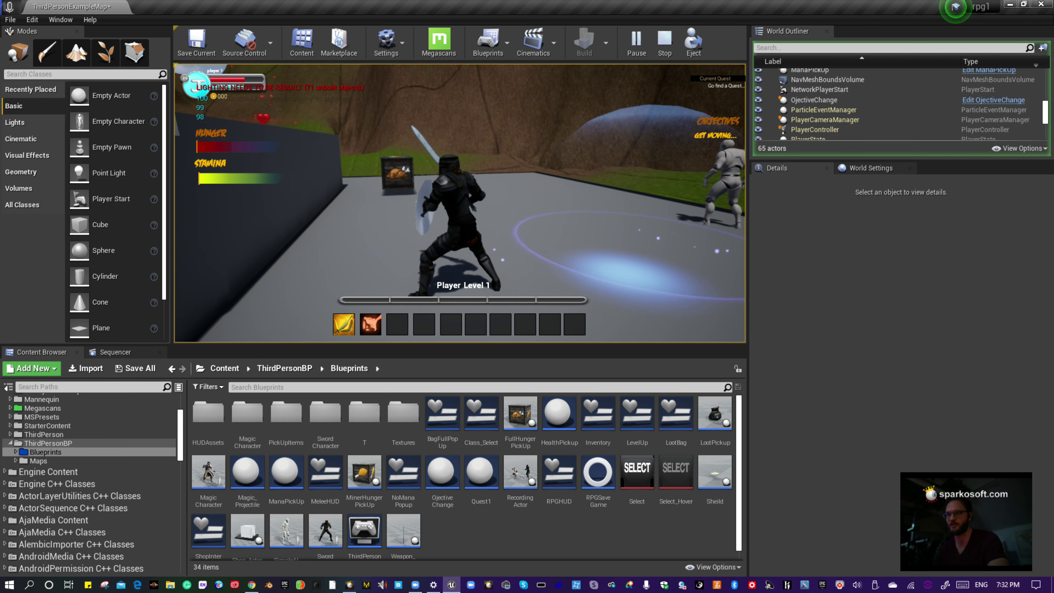
key(d)
key(w)
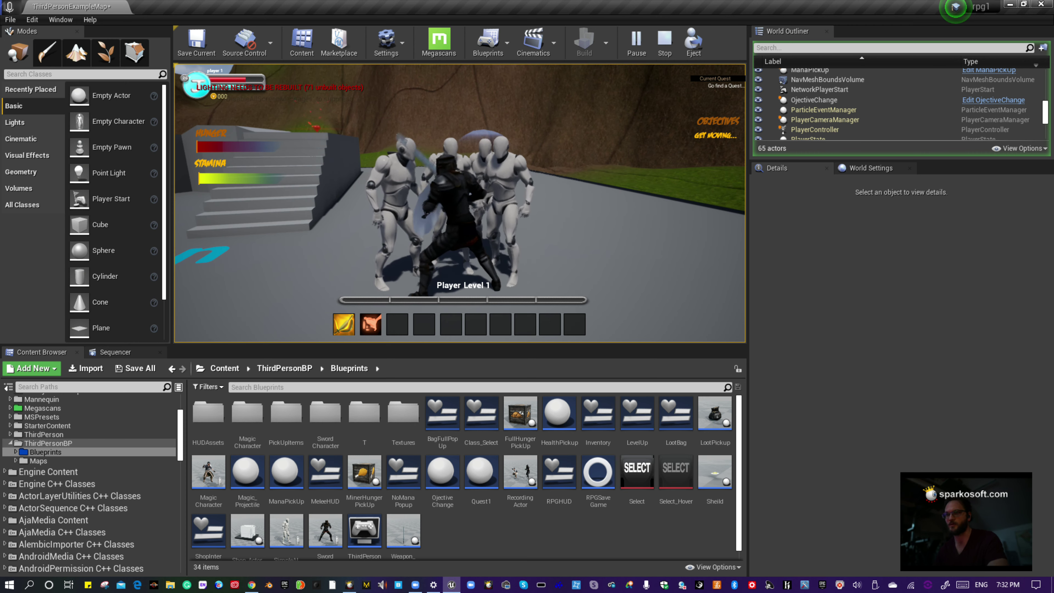
key(1)
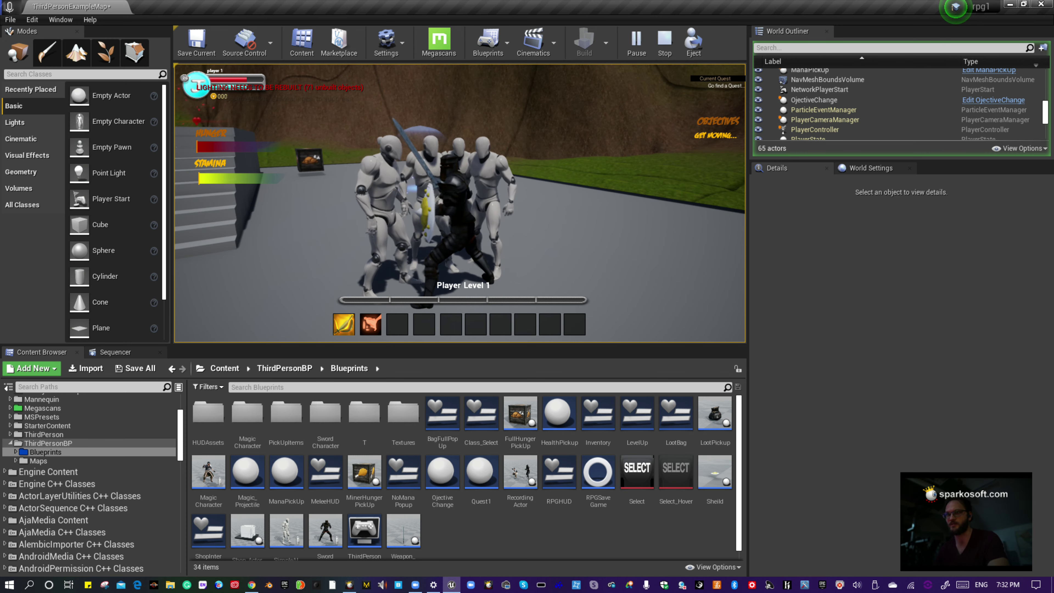
key(d)
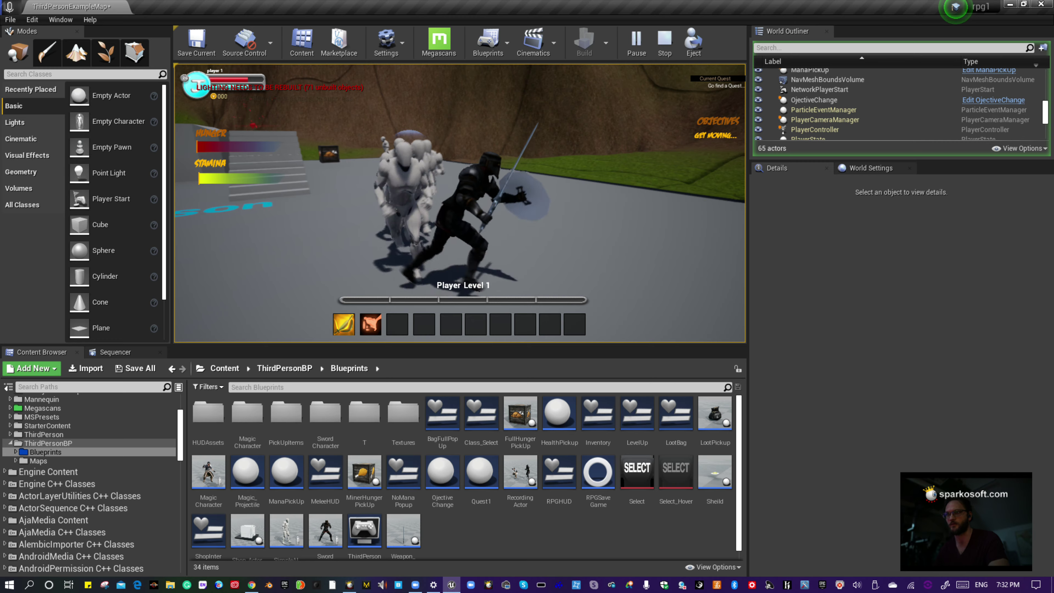
key(Escape)
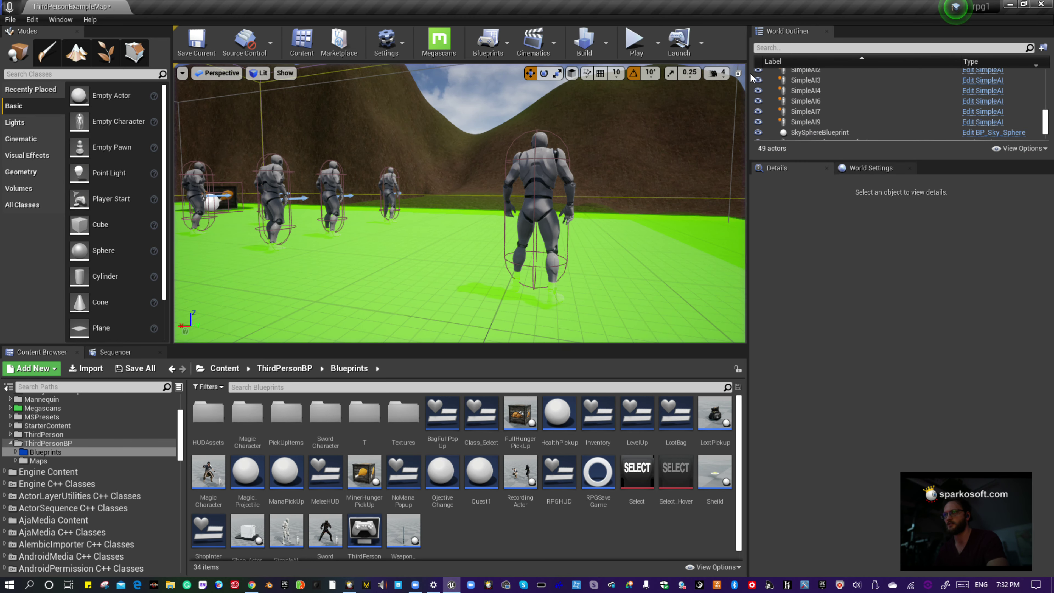
Play the level as the Magic User, test the second ability near the enemies, and end the play session.
click(635, 42)
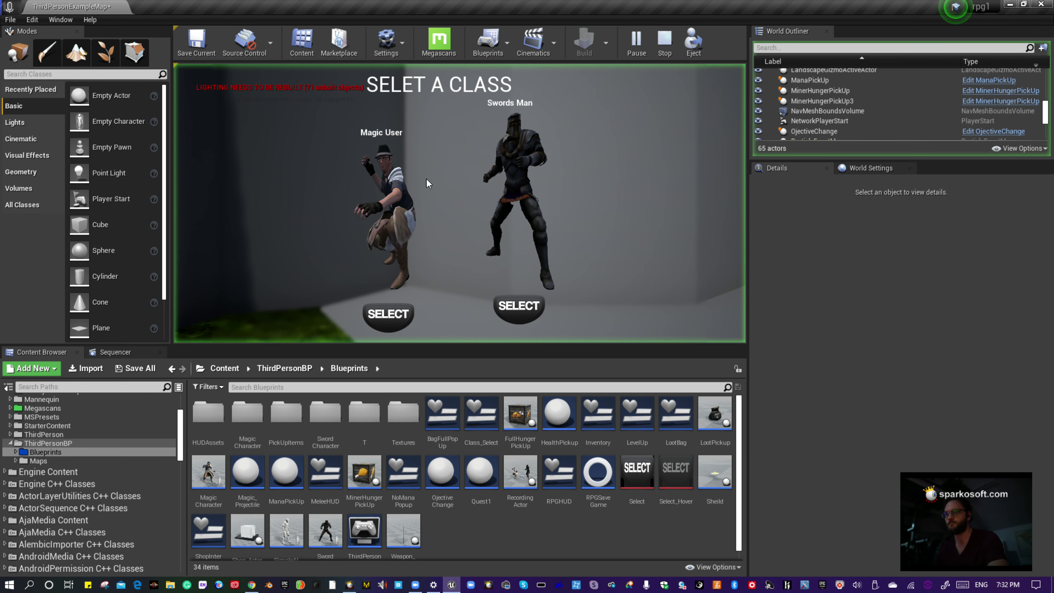
click(384, 310)
click(382, 306)
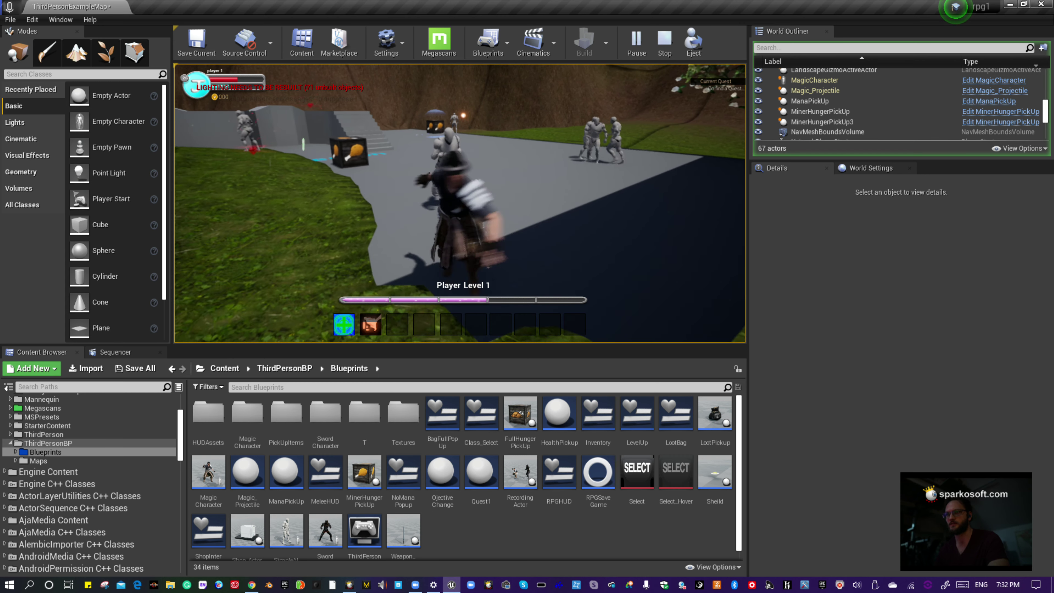
key(w)
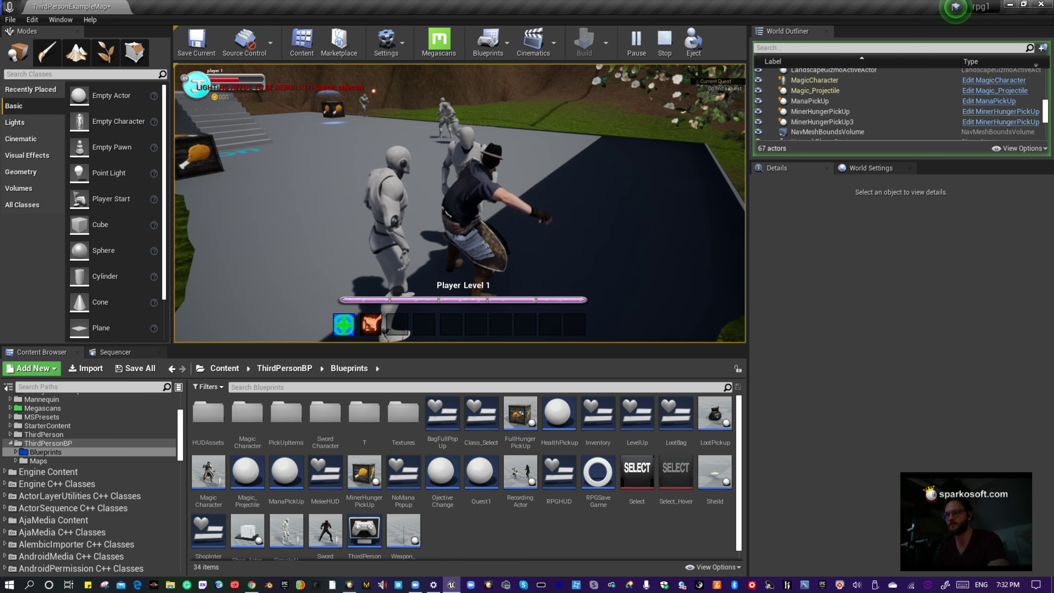
key(2)
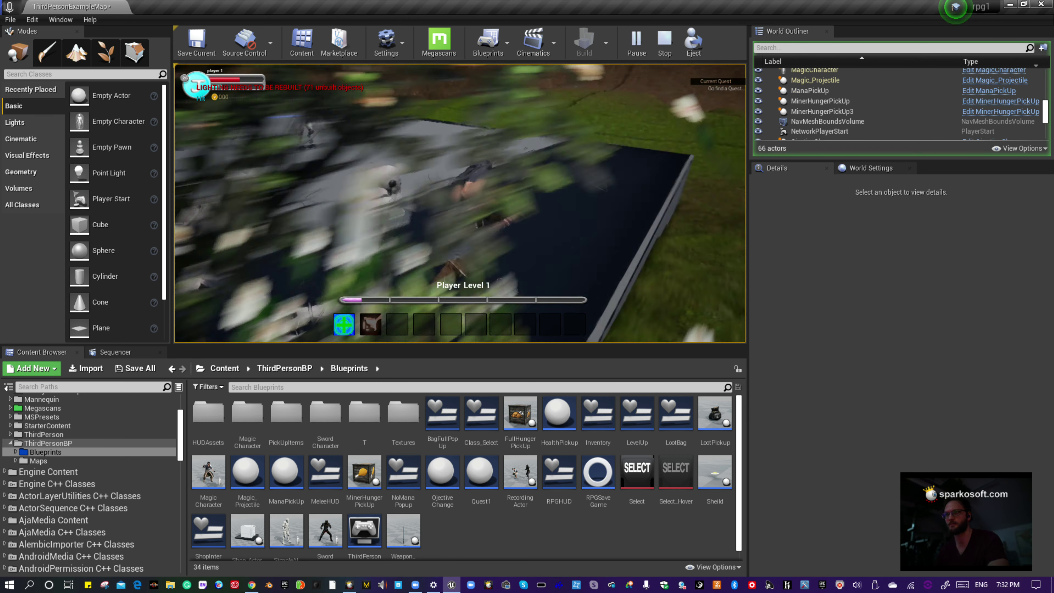
key(Escape)
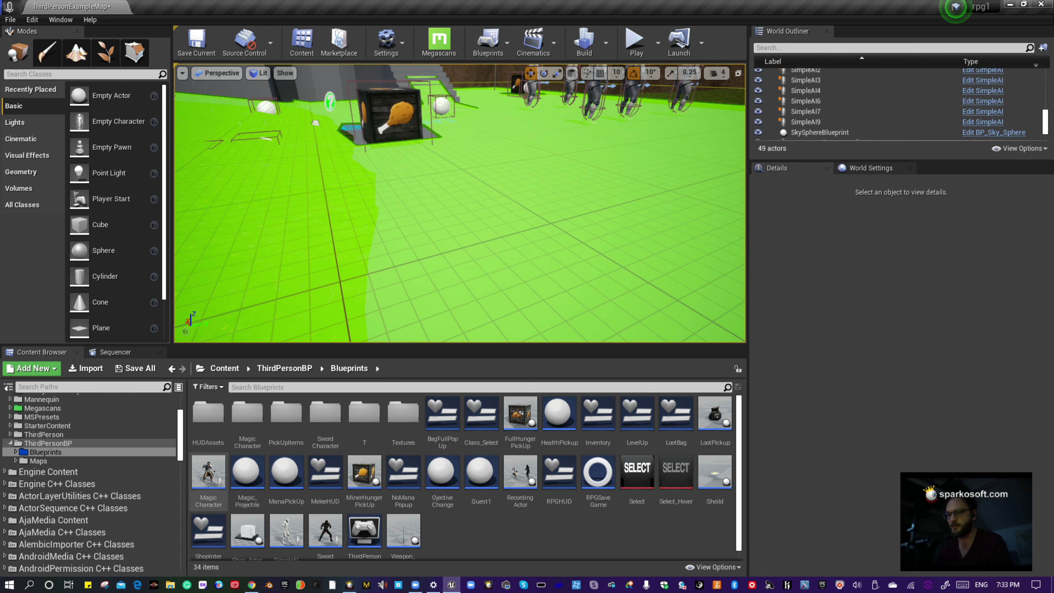
Open the SwordCharacter blueprint and bring the sword attack, magic cast and block key sections of its Event Graph into view.
double_click(325, 531)
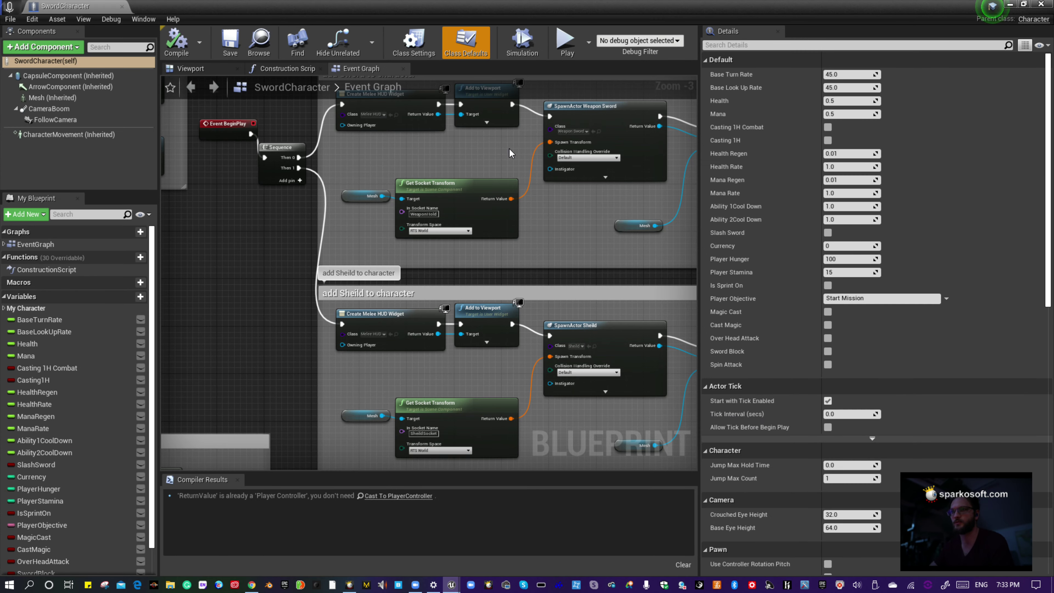
right_drag(453, 302, 558, 162)
right_drag(520, 282, 507, 101)
right_drag(404, 251, 420, 275)
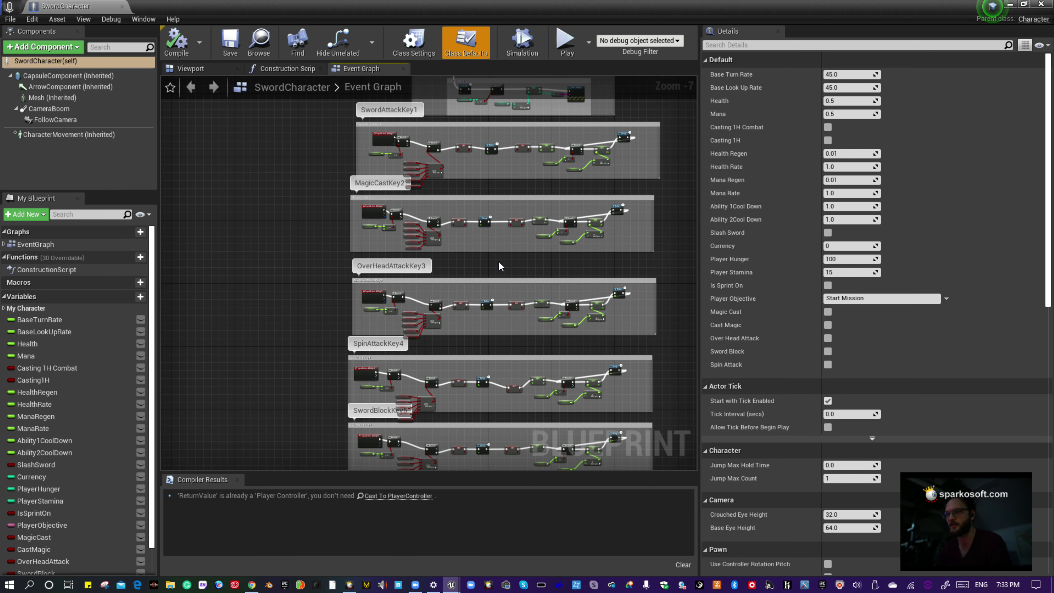
Examine the MagicCastKey2 section of the Event Graph from the Ability2 input through its branches, OR check and cooldown delay.
scroll(501, 265, up, 8)
right_drag(510, 344, 612, 396)
right_drag(432, 265, 425, 323)
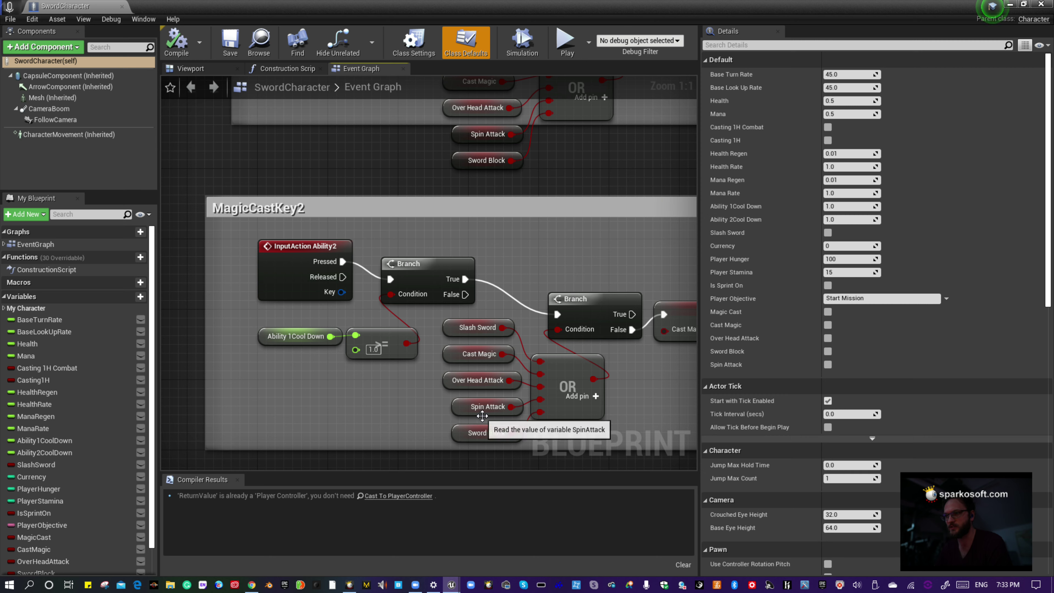
right_drag(484, 432, 225, 395)
right_drag(472, 347, 162, 360)
right_drag(330, 365, 295, 96)
Minimize the blueprint window and open the Paladin_Character skeletal mesh from the SwordCharacter folder.
drag(502, 37, 354, 127)
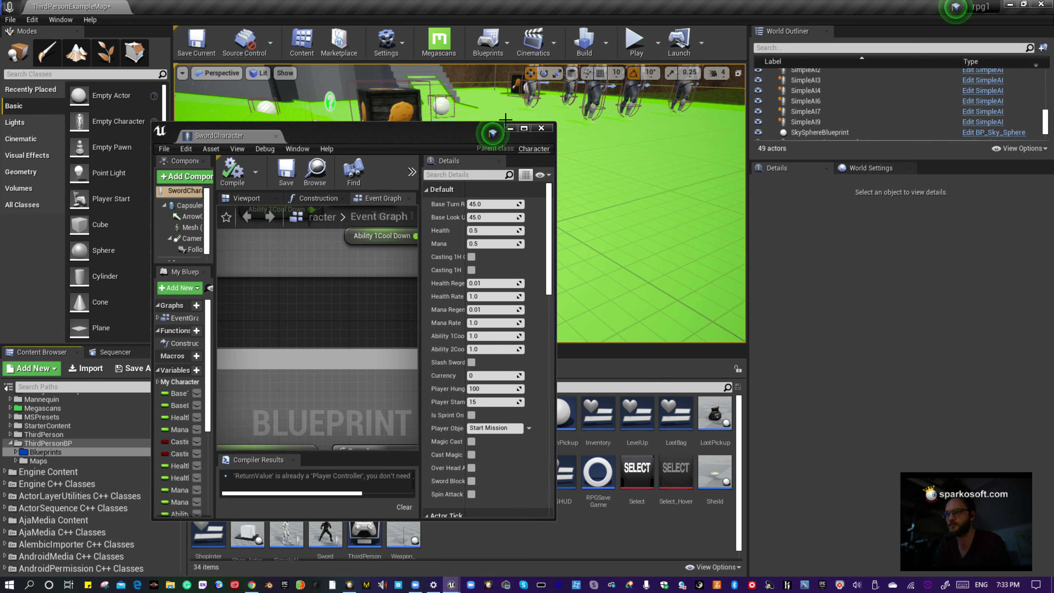
click(510, 128)
scroll(463, 519, down, 1)
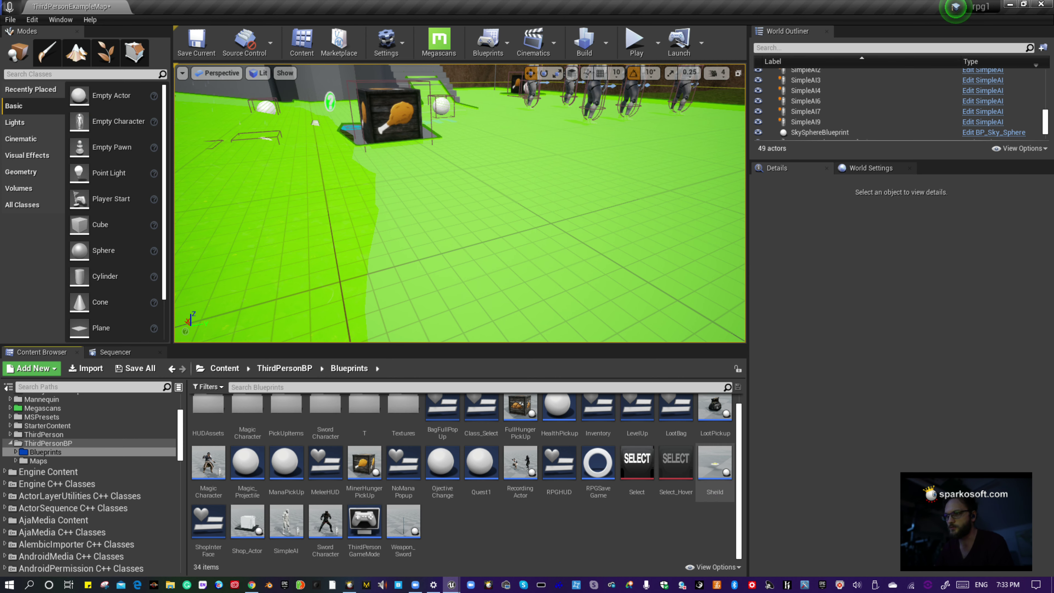
scroll(556, 478, up, 1)
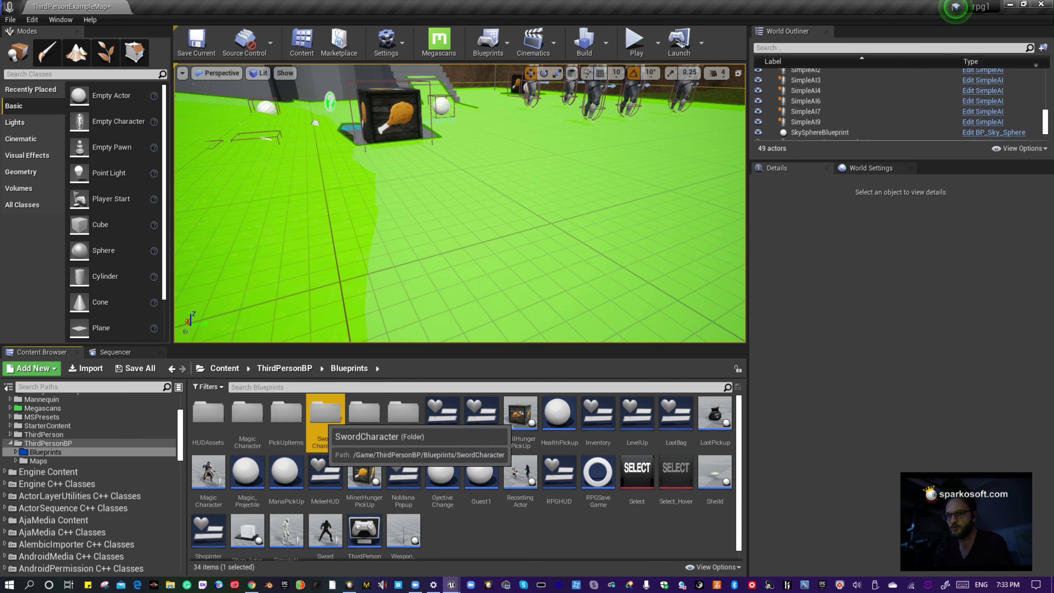
double_click(325, 412)
double_click(415, 415)
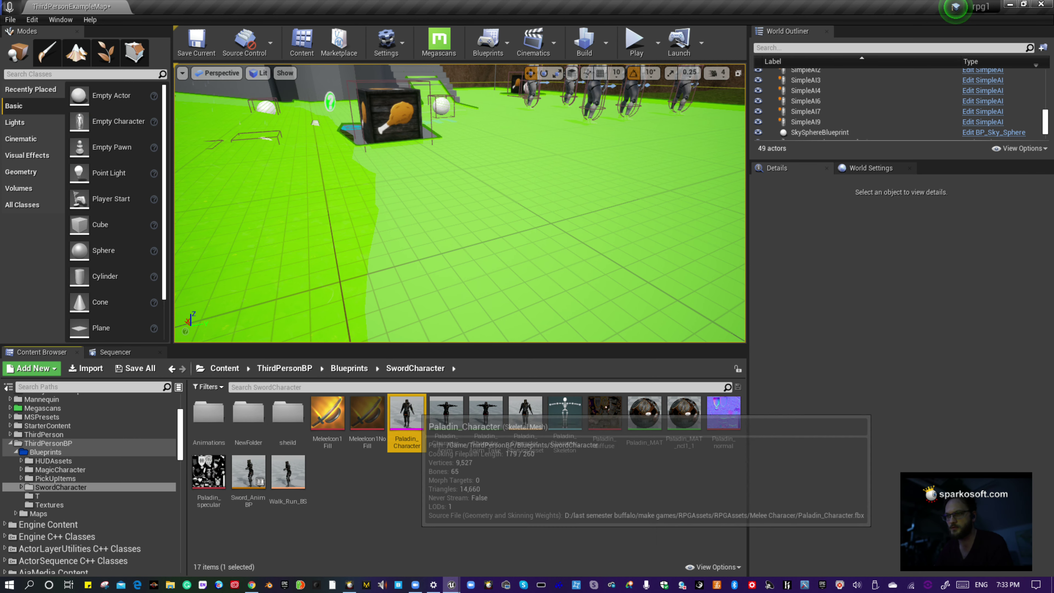
Switch to the Sword_AnimBP animation blueprint and examine the sword attack, block and magic states in its state machine.
click(967, 42)
right_drag(557, 266, 654, 332)
right_drag(606, 255, 620, 431)
right_drag(481, 268, 462, 85)
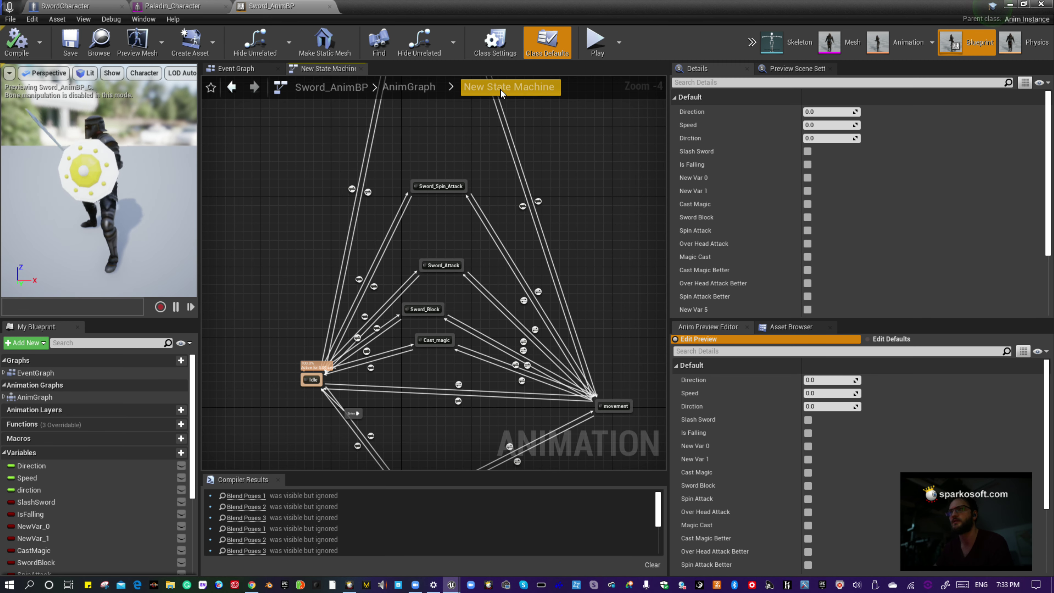
right_drag(426, 179, 469, 149)
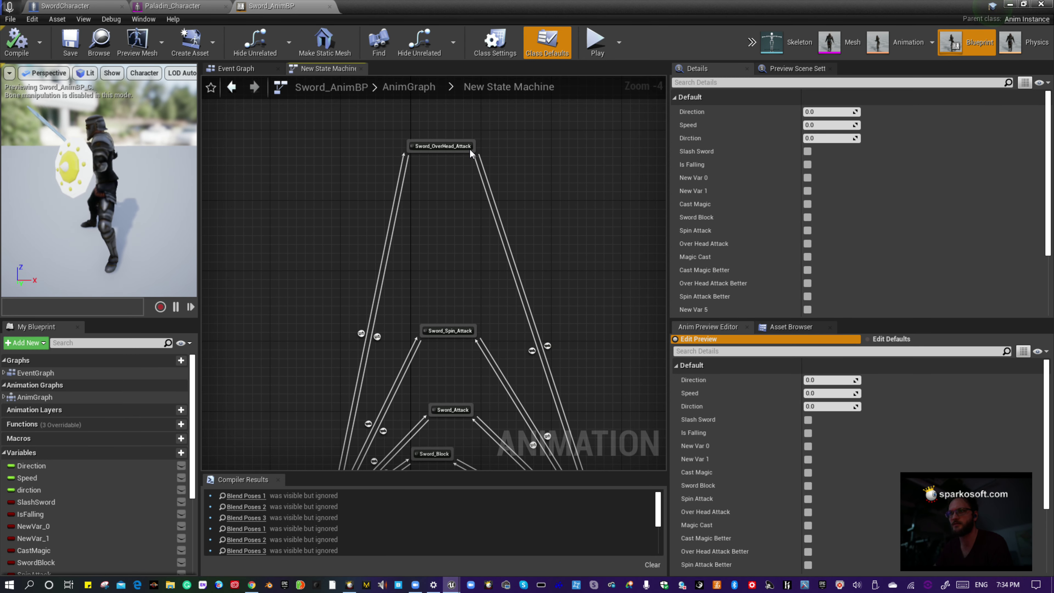
Move the Sword_OverHead_Attack state down to just above Sword_Spin_Attack in the state machine.
drag(435, 144, 448, 266)
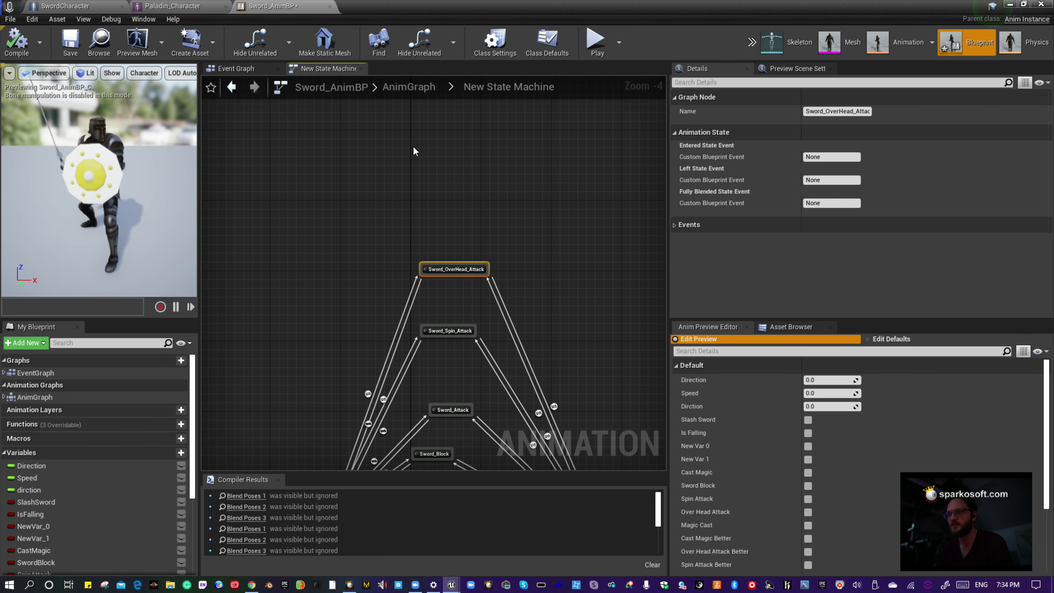
right_drag(435, 315, 414, 158)
scroll(366, 347, up, 2)
right_drag(420, 272, 392, 437)
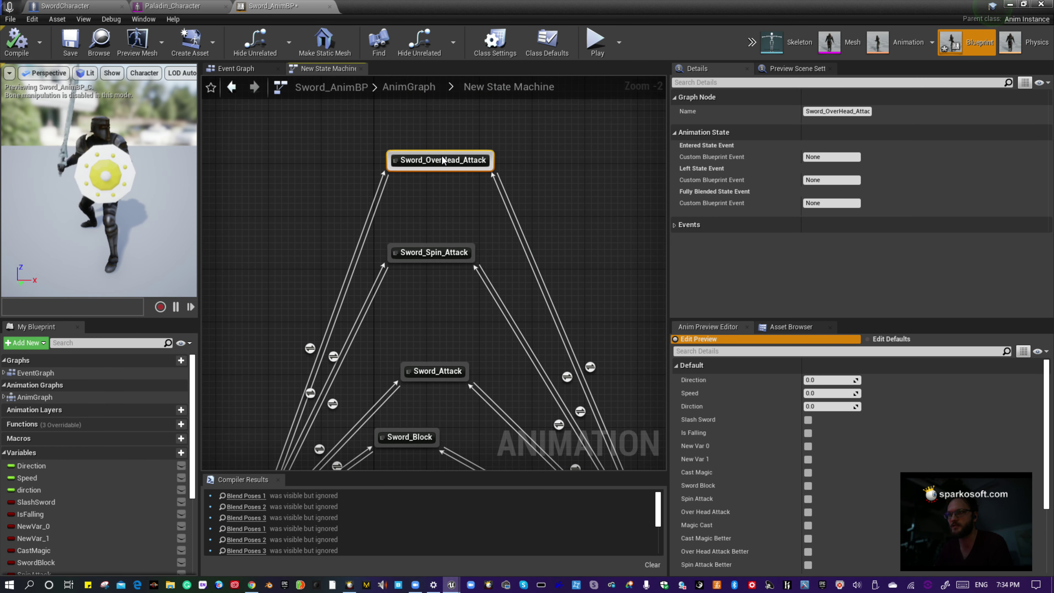
Open the Sword_OverHead_Attack state and examine the blend space and attack animation feeding its Layered blend per bone node.
double_click(446, 160)
right_drag(441, 364, 294, 253)
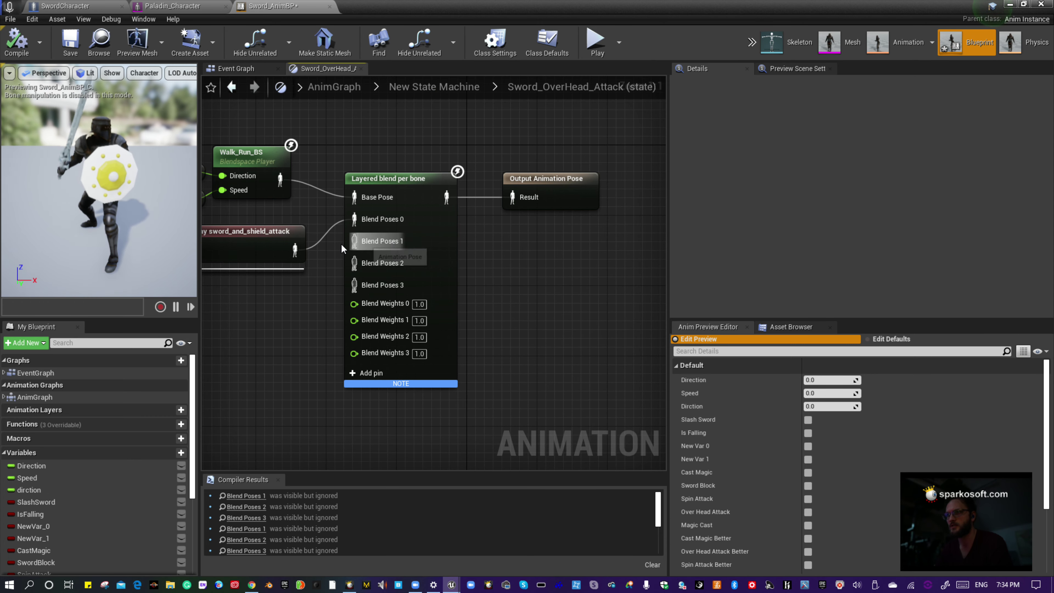
right_drag(240, 216, 362, 232)
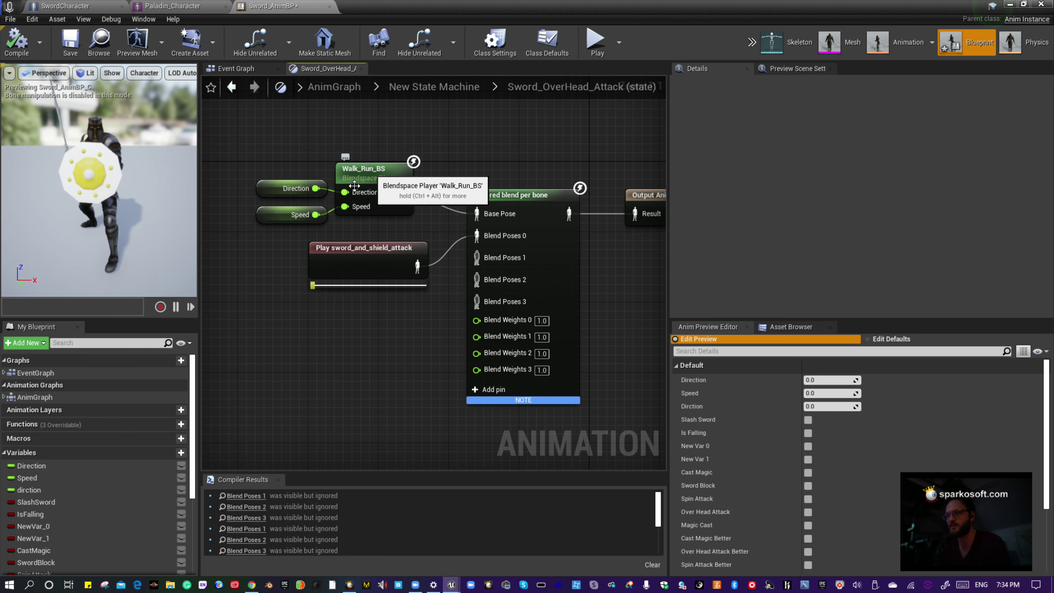
Open the Walk_Run_BS blend space and preview the paladin's movement at different directions and speeds.
click(388, 175)
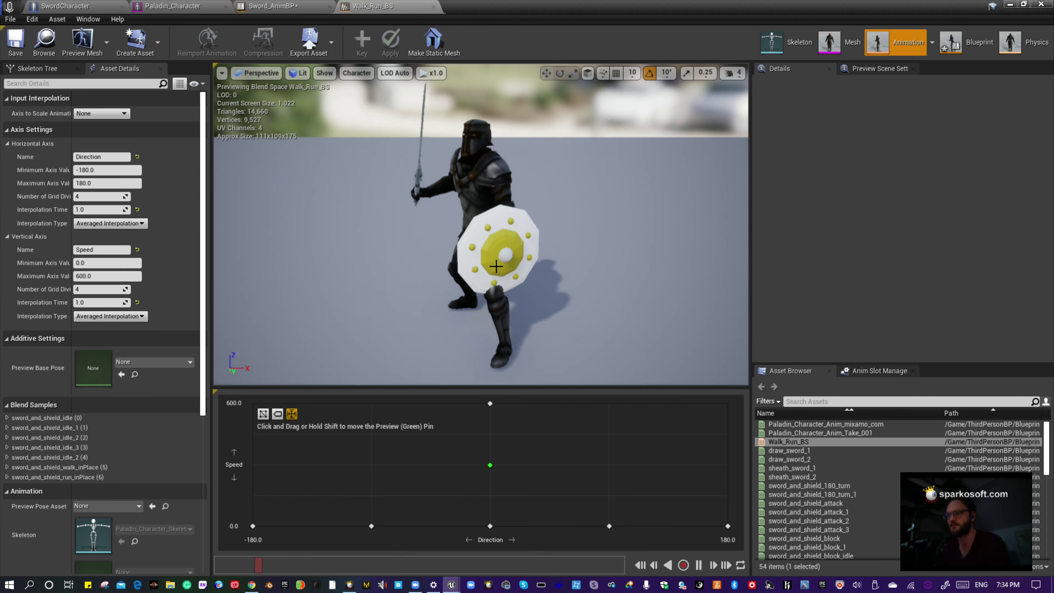
drag(490, 465, 651, 513)
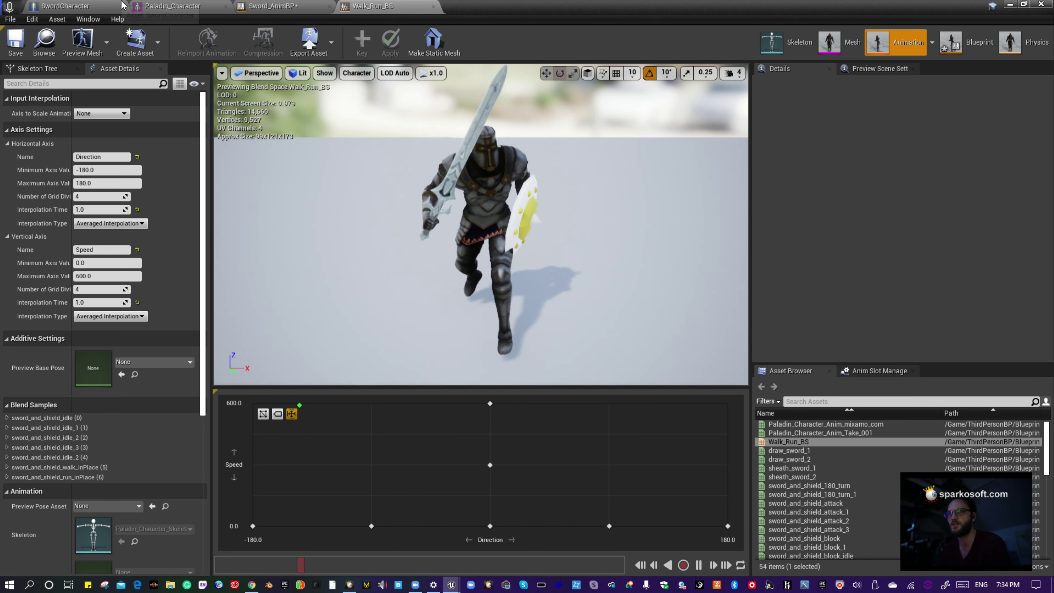
Open the sword_and_shield_attack animation from the overhead attack state, and return to Sword_AnimBP to view the layered blend and preview character.
click(273, 5)
right_drag(427, 335, 361, 316)
double_click(300, 252)
click(273, 6)
right_drag(350, 351, 267, 338)
right_drag(100, 197, 134, 198)
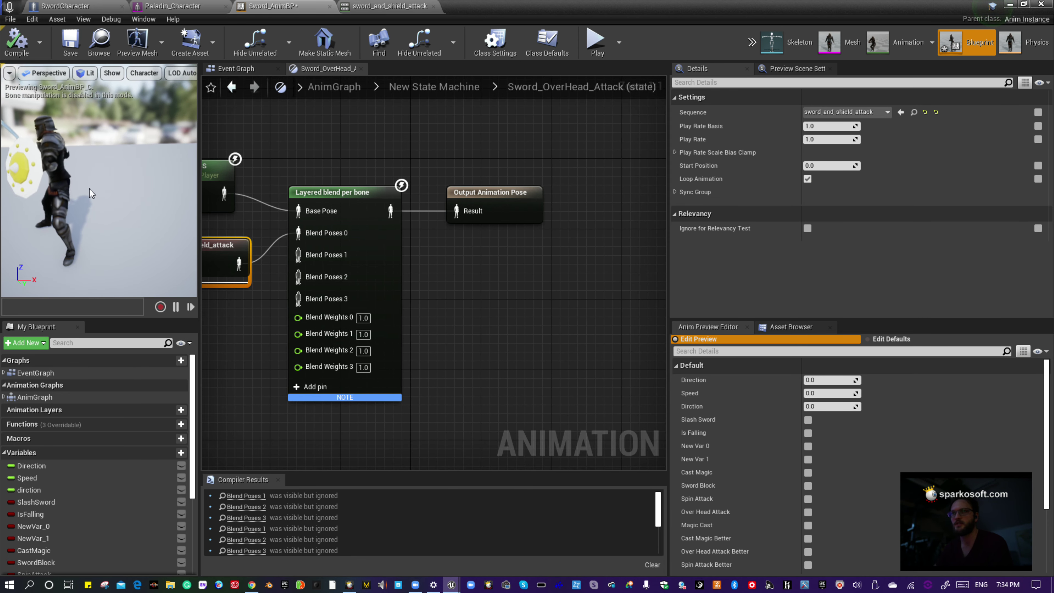
Review the open sword_and_shield_attack animation, SwordCharacter blueprint, Paladin_Character mesh and Sword_AnimBP, ending on the animation blueprint.
click(390, 6)
click(282, 6)
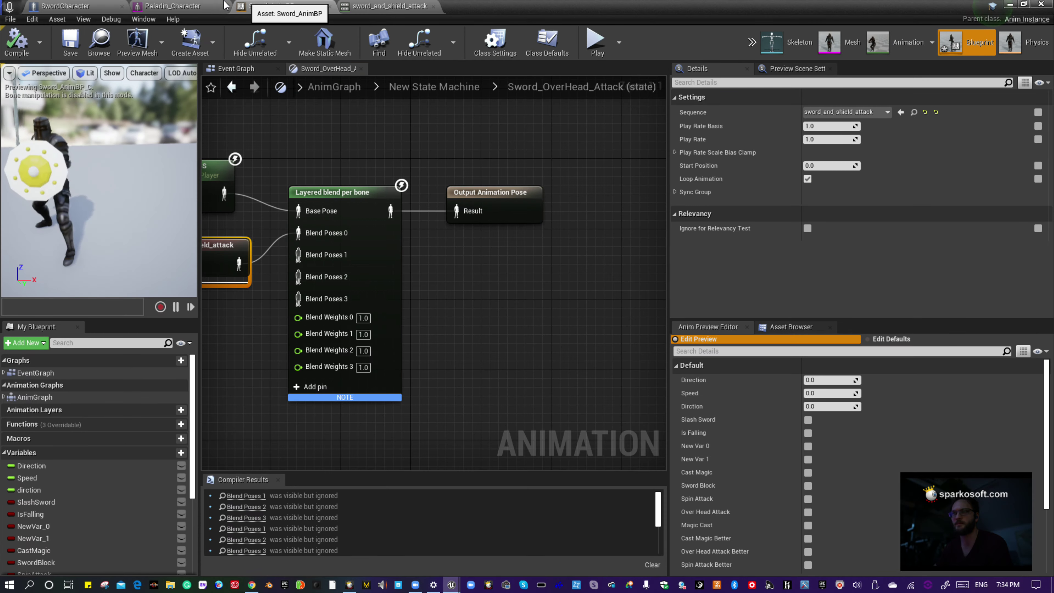
click(219, 6)
click(74, 5)
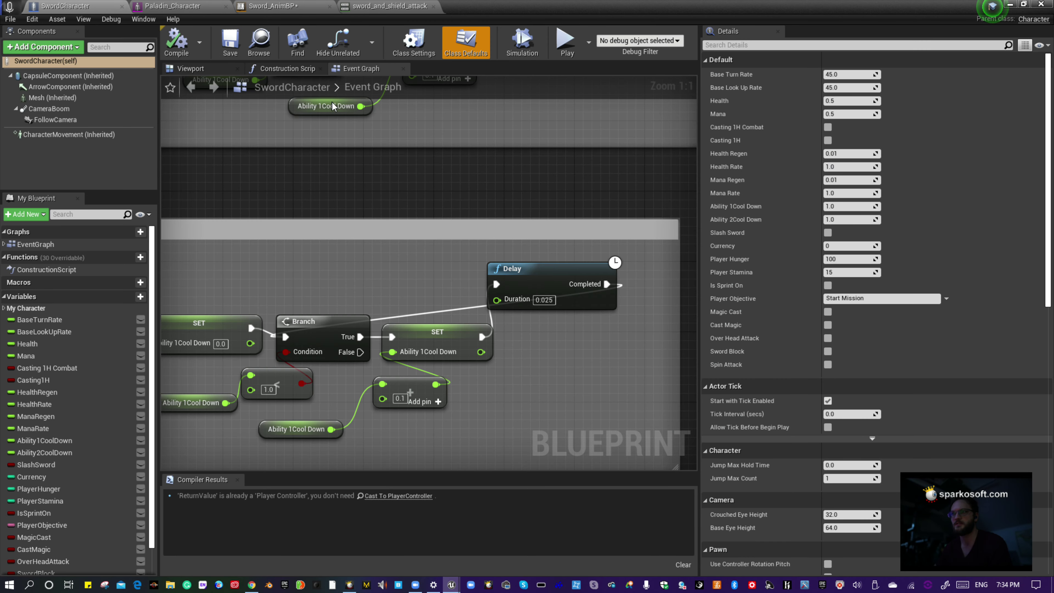
click(172, 6)
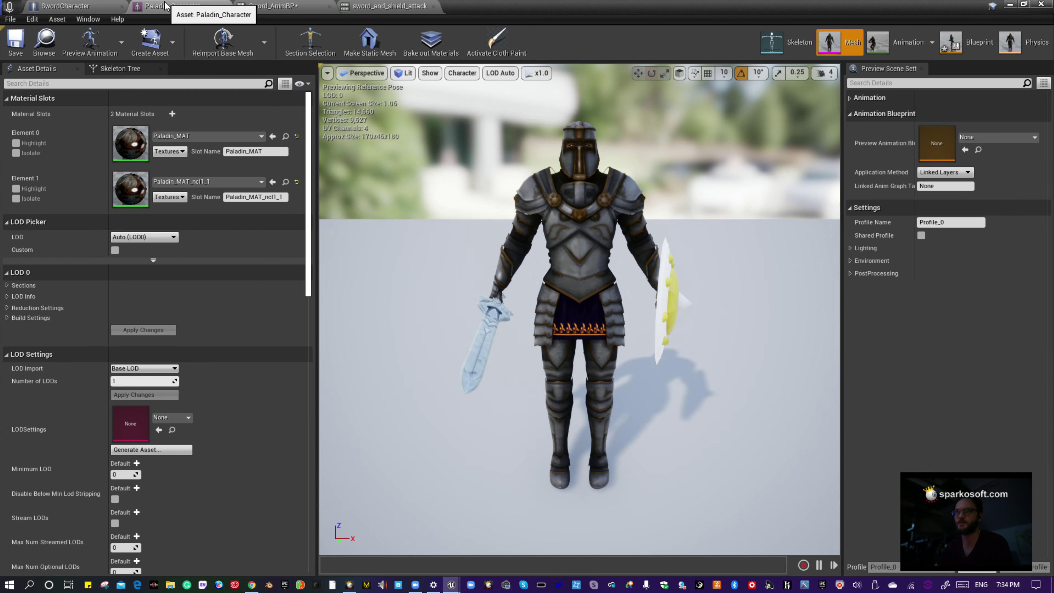
click(274, 5)
click(398, 6)
drag(605, 9, 508, 4)
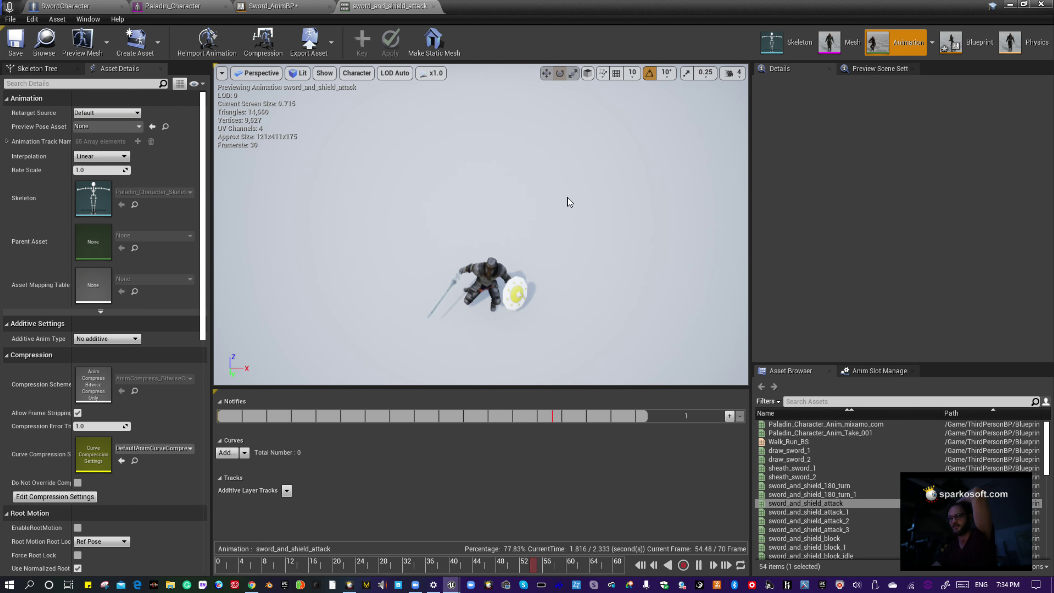
click(170, 6)
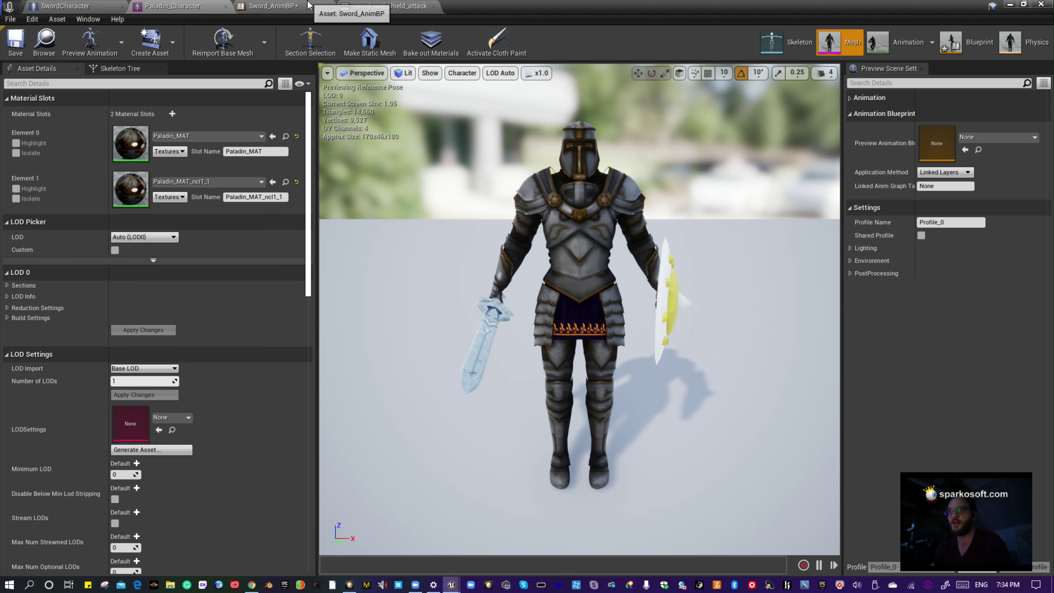
click(274, 5)
Minimize the asset editor window, look through the SwordCharacter Animations folder, and return to its parent folder.
drag(650, 6, 824, 191)
click(476, 552)
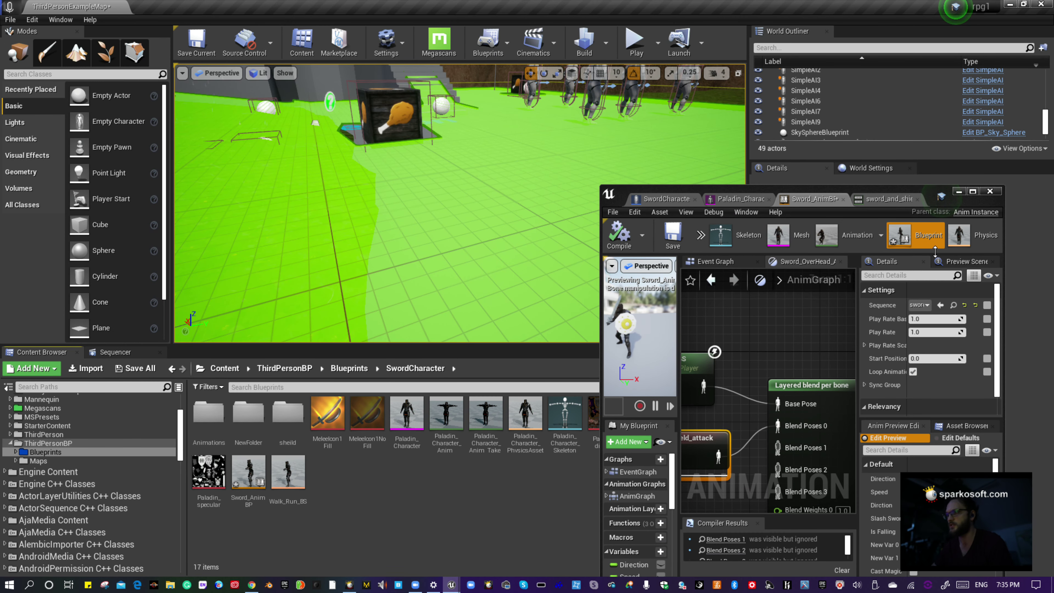
click(959, 191)
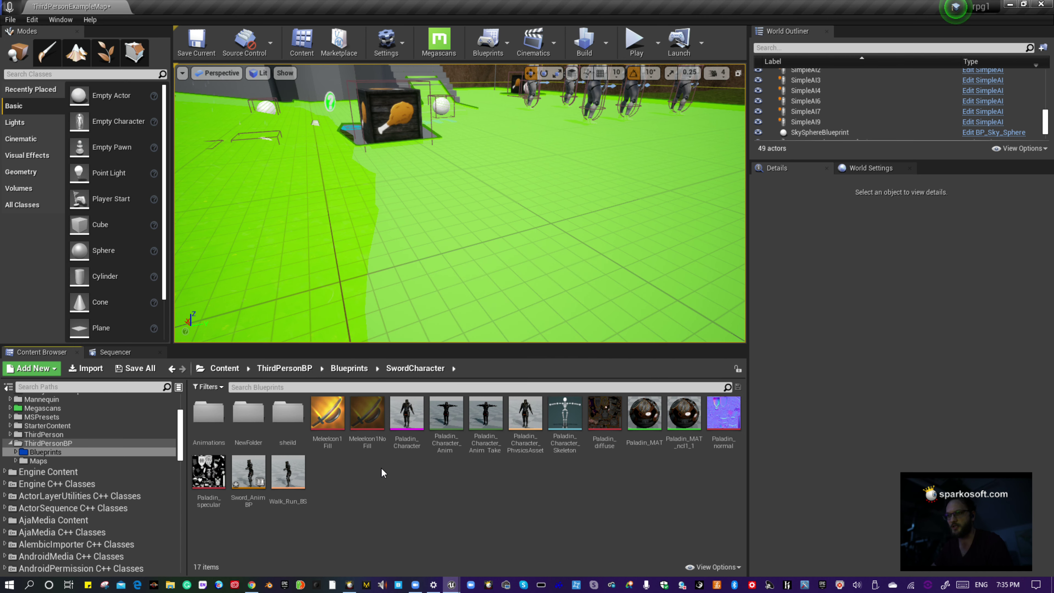
double_click(209, 413)
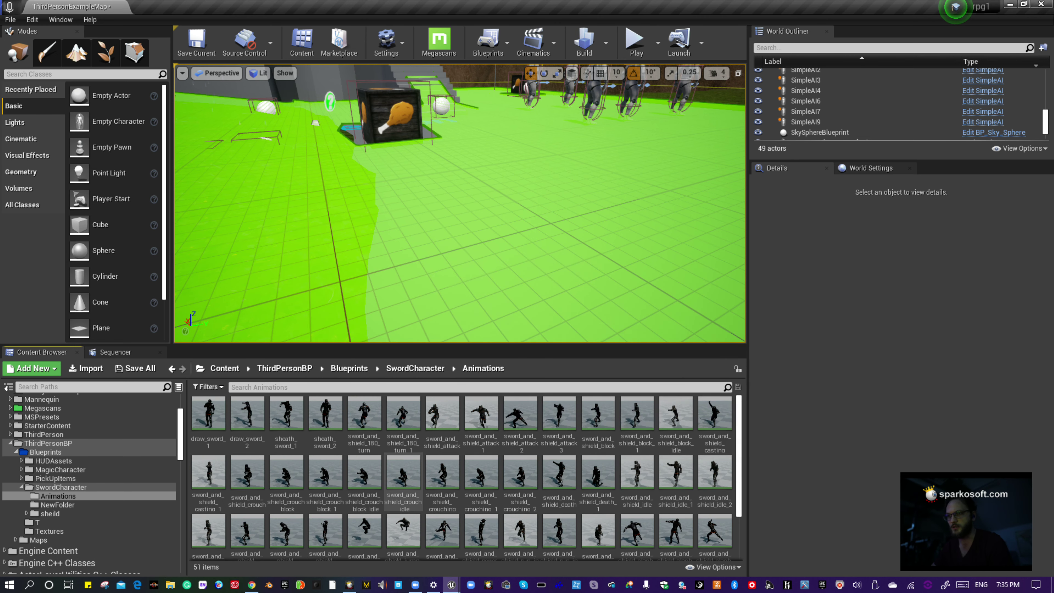
scroll(442, 531, down, 2)
scroll(614, 549, up, 1)
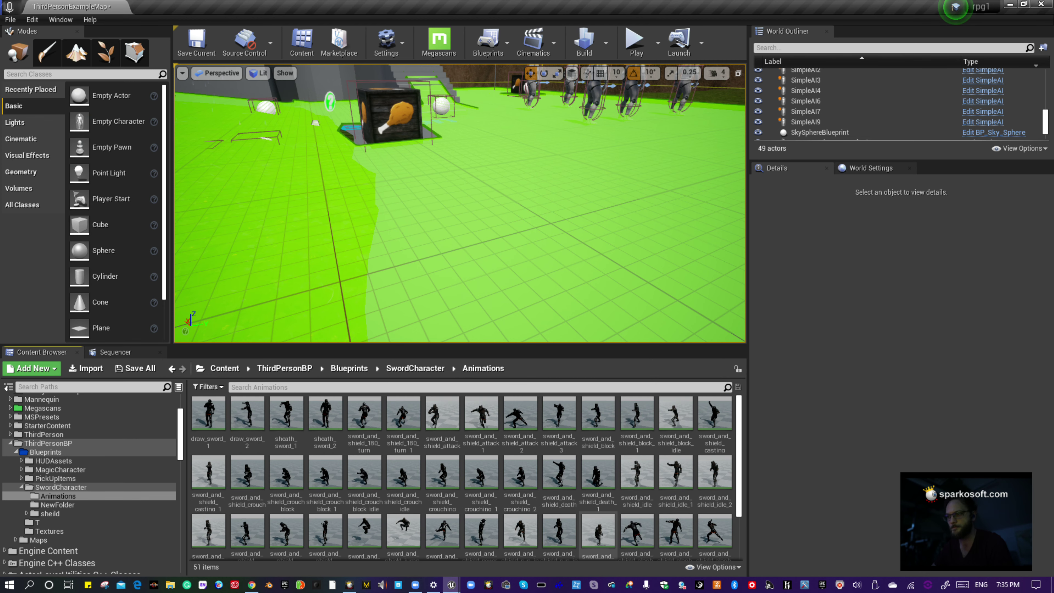
scroll(606, 535, down, 1)
key(alt+Left)
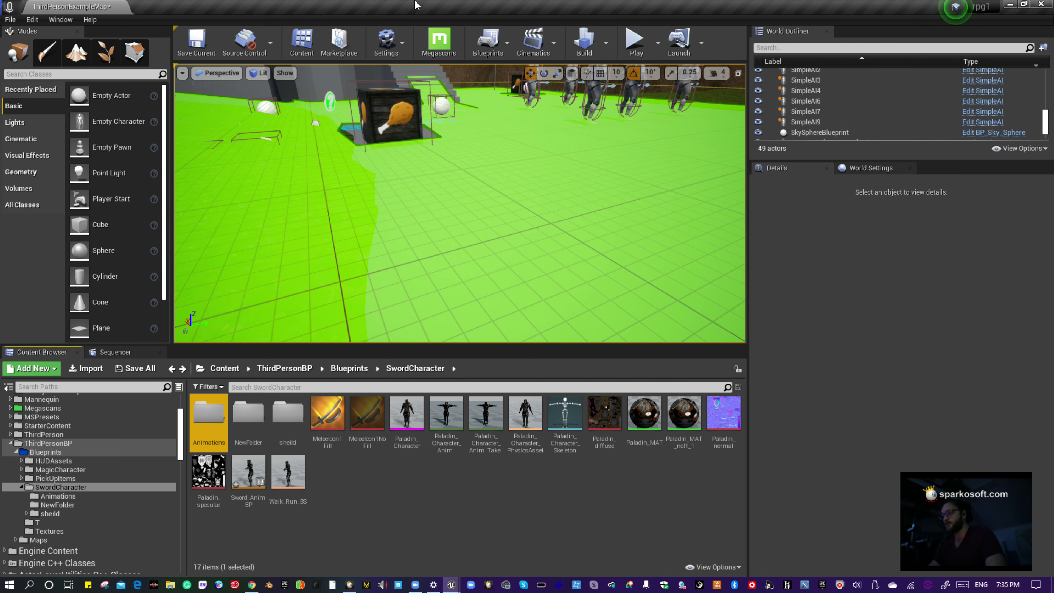
Turn the level view toward the player start and the Shop Here building.
right_drag(493, 144, 431, 110)
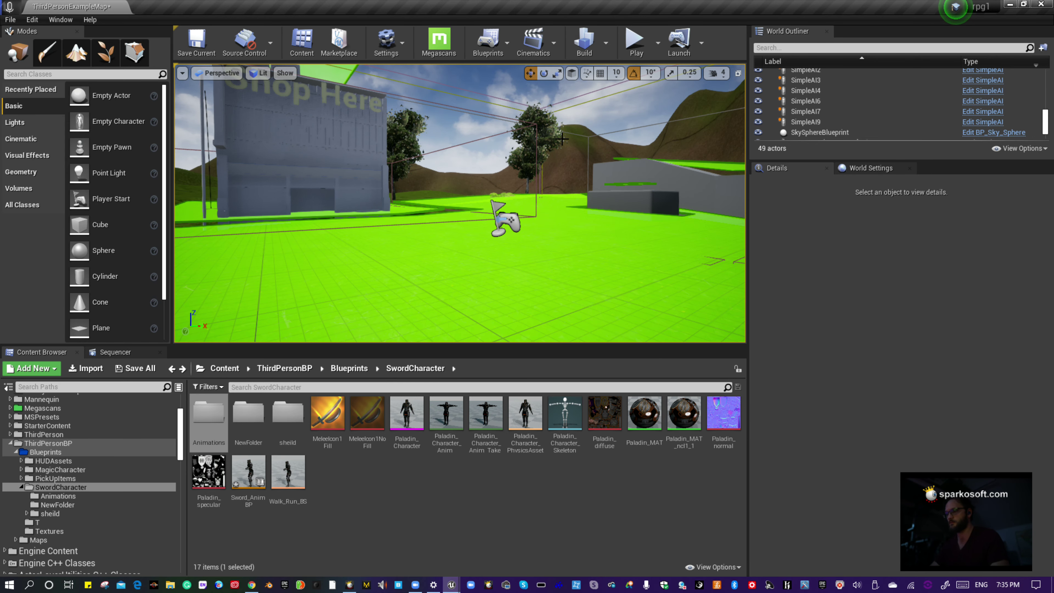